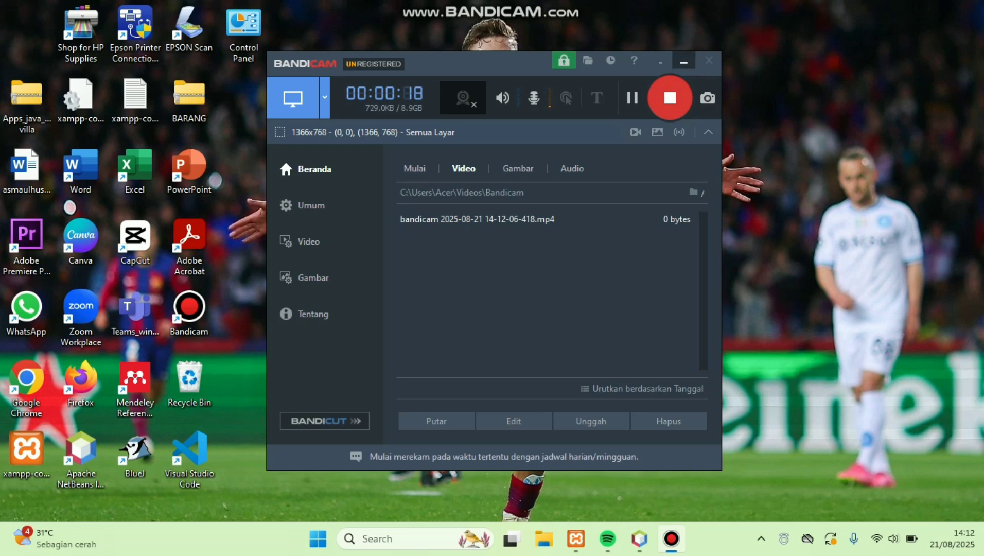
Step: Minimize Bandicam and check in XAMPP that Apache and MySQL are running, then hide XAMPP
click(683, 62)
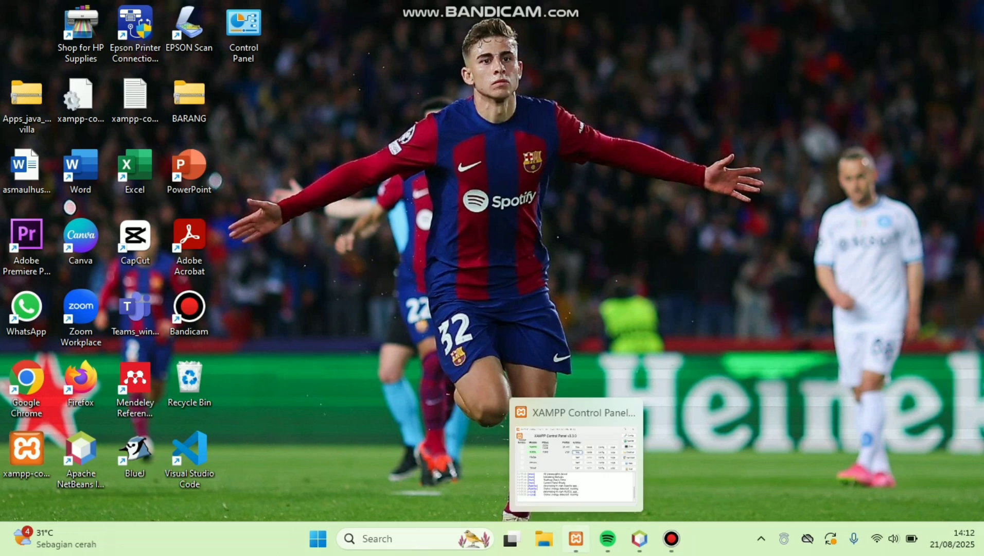
click(576, 539)
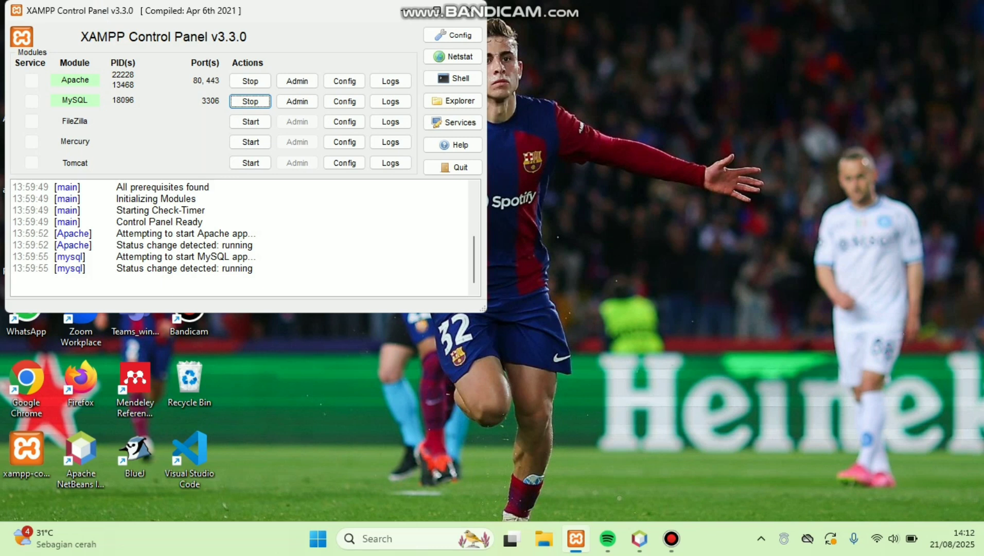
click(576, 538)
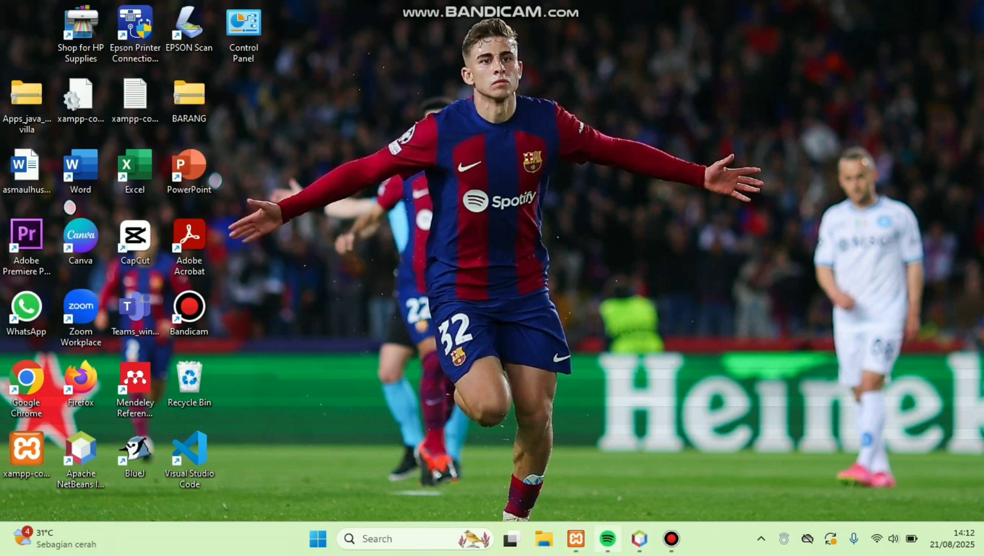
Step: Run the SPKVILLA project from the NetBeans project context menu
click(640, 539)
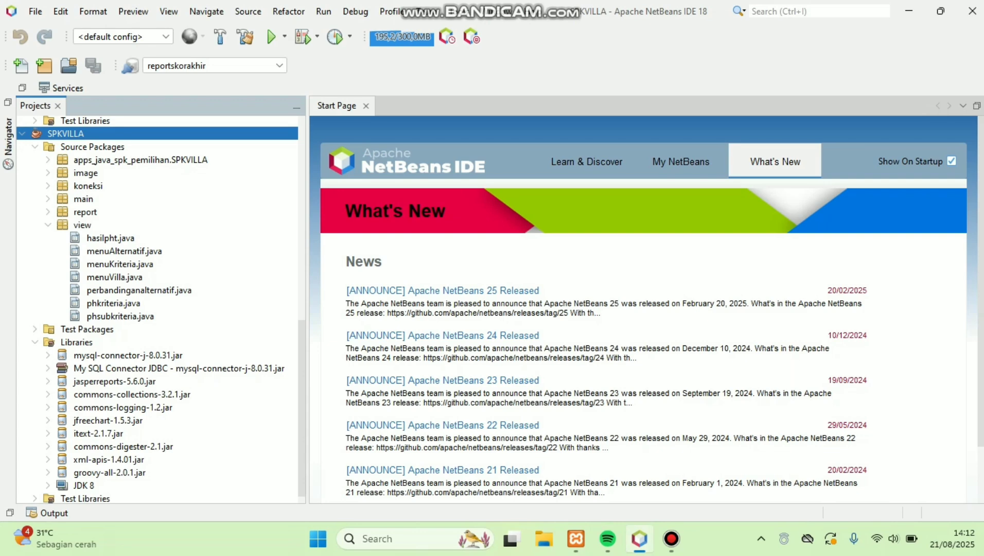
right_click(59, 134)
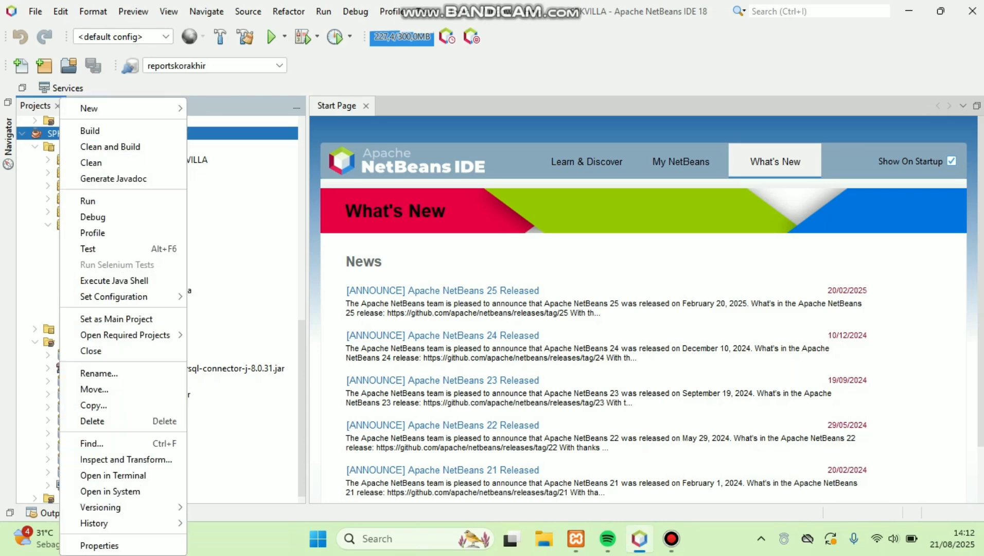
click(88, 200)
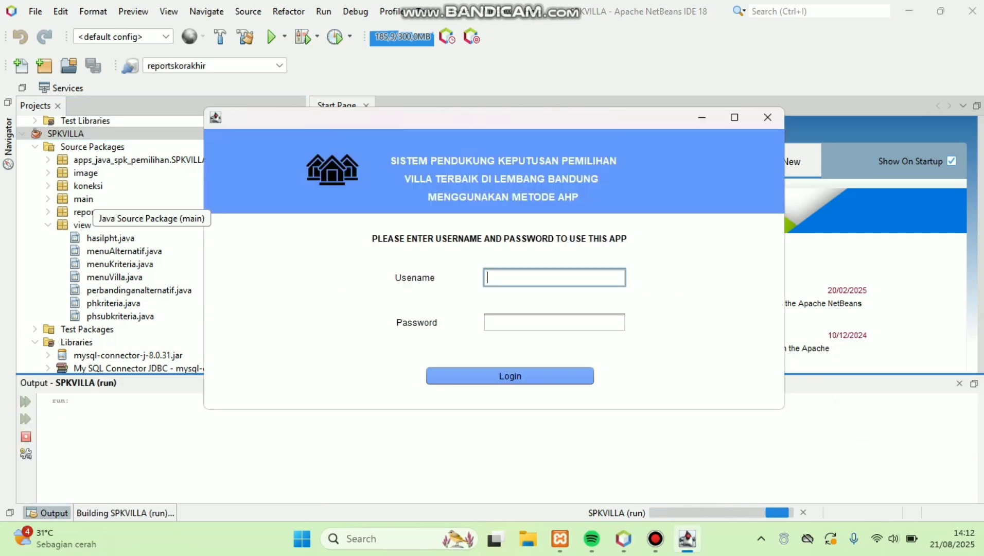
Step: Log in to the villa application with the account username and password
text(ahpvilla)
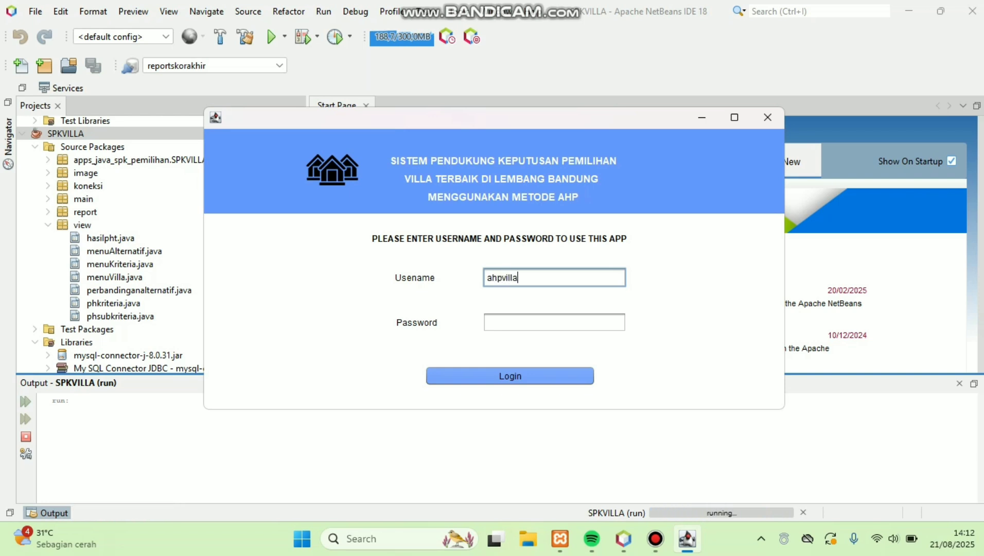
key(Tab)
text(123456)
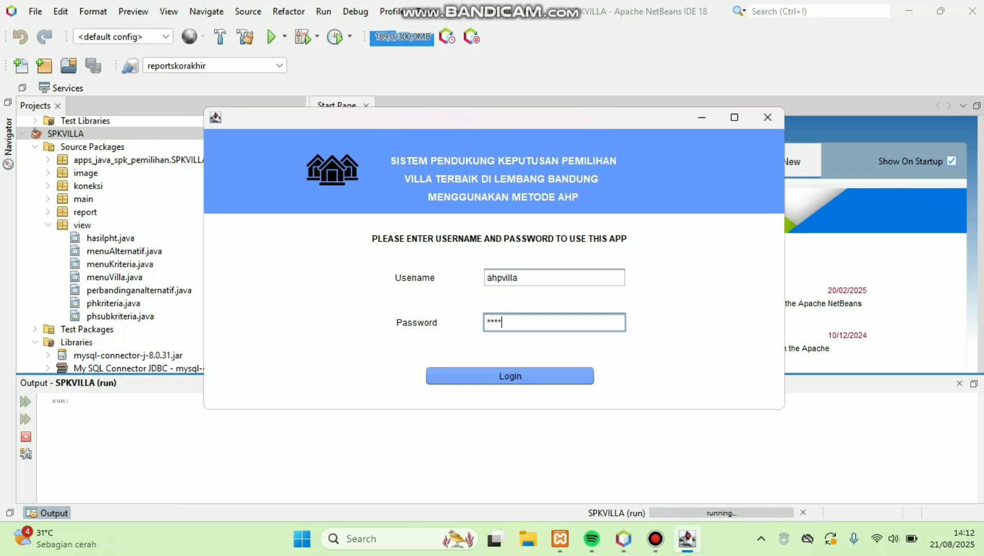
text(78)
click(510, 376)
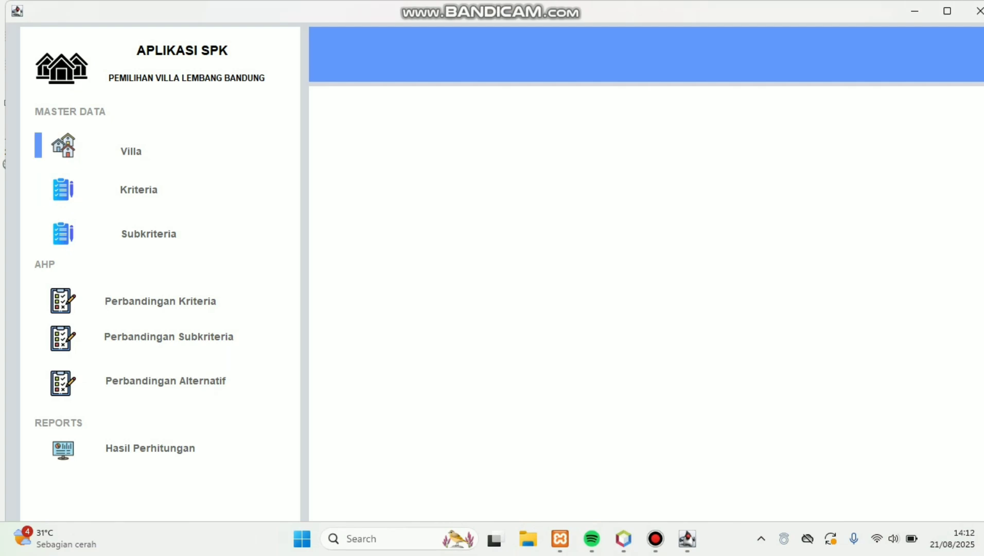
Step: In the Villa form, save ID A007, name 'Nuansa Alam', address 'Jl seskaou'
click(131, 150)
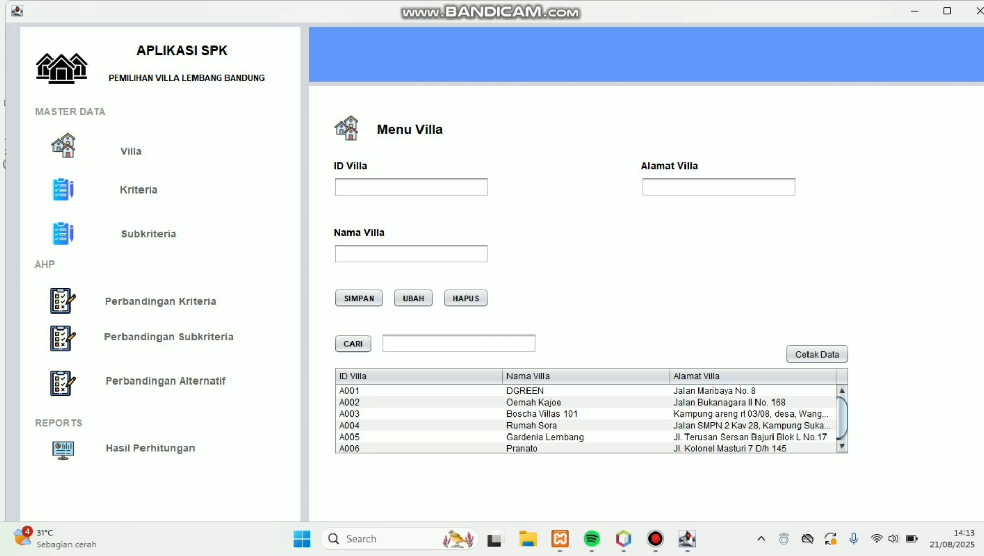
click(410, 187)
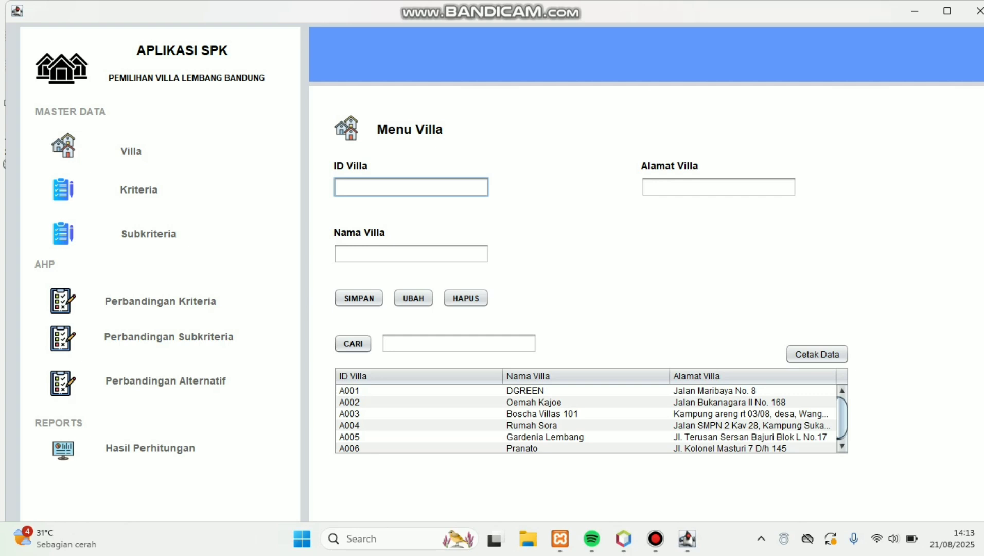
text(A007)
click(410, 253)
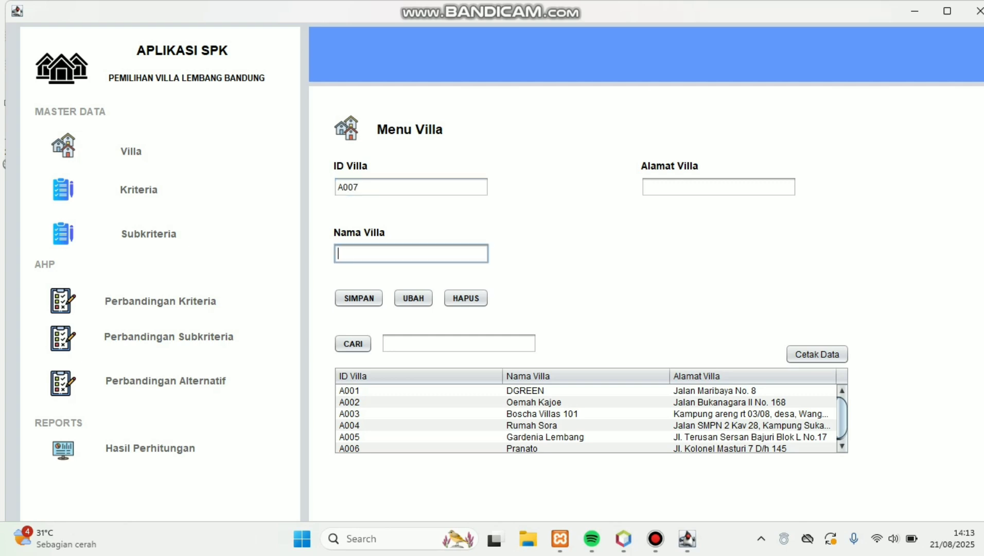
text(Nuansa Alam)
click(718, 186)
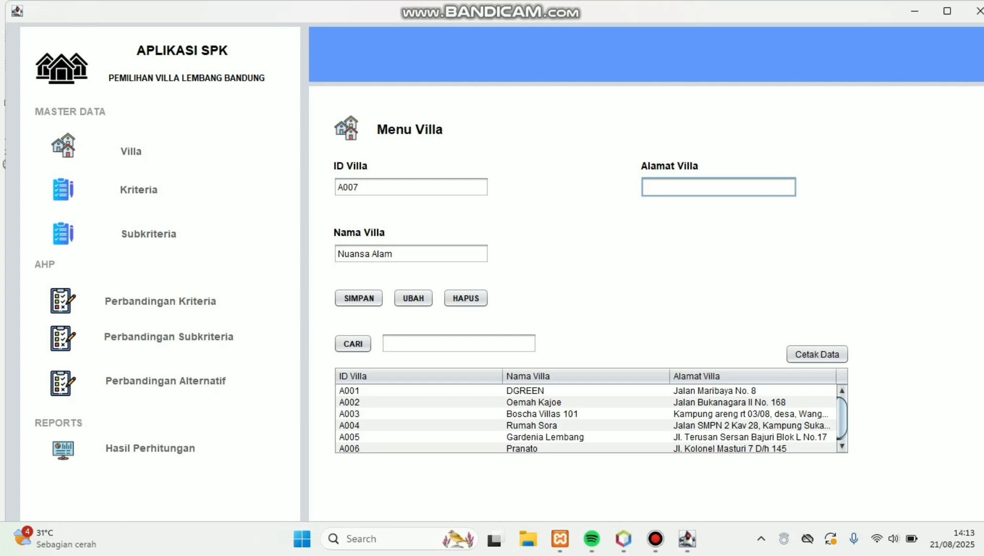
text(Jl seskaou)
key(Tab)
key(space)
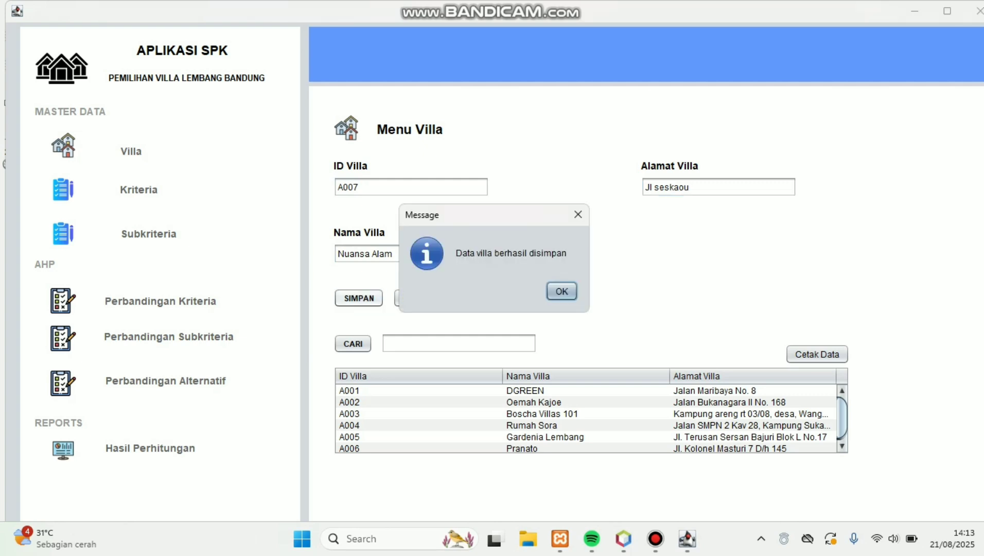
key(space)
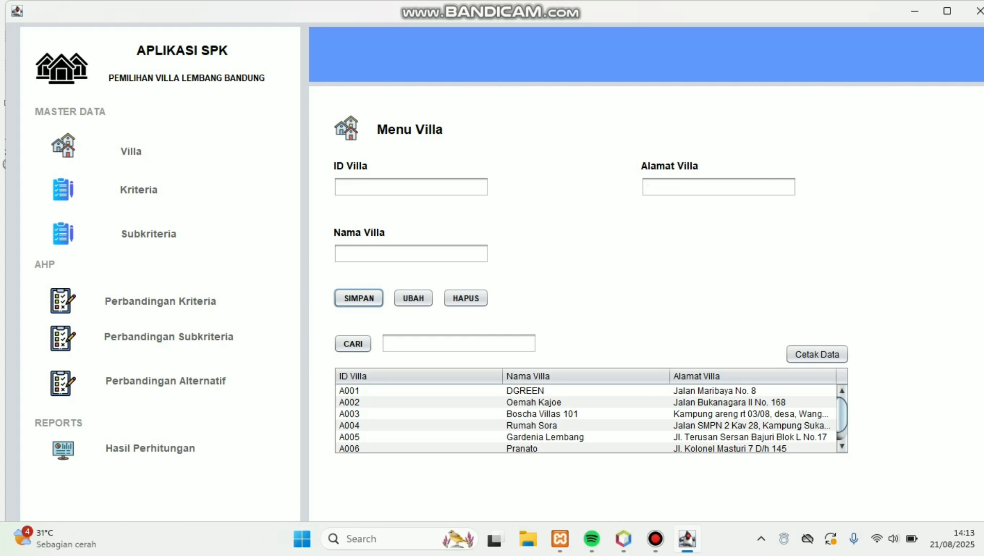
scroll(585, 419, down, 1)
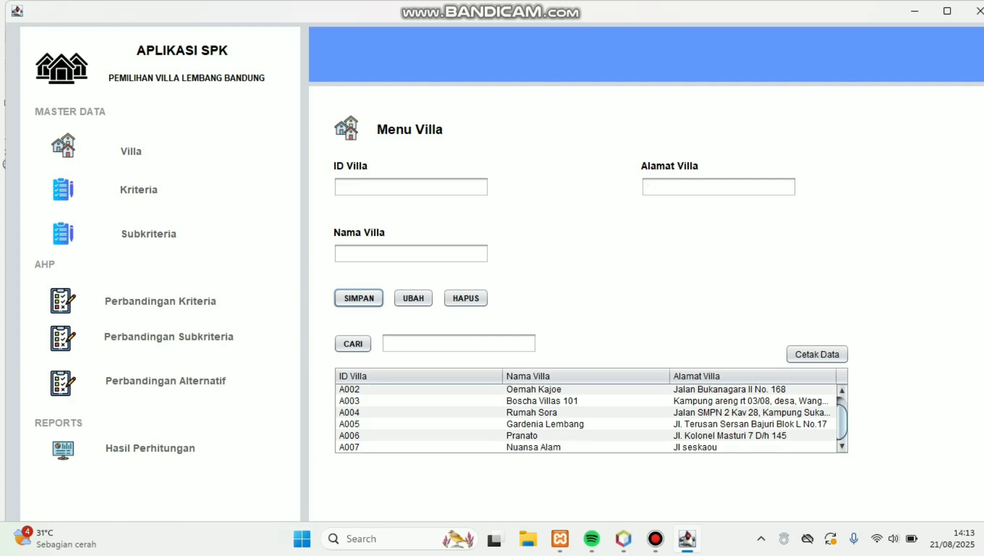
Step: Change villa A007's address from 'Jl seskaou' to 'Jl sesko' and update it
click(585, 446)
click(720, 186)
key(BackSpace)
key(BackSpace)
key(BackSpace)
text(o)
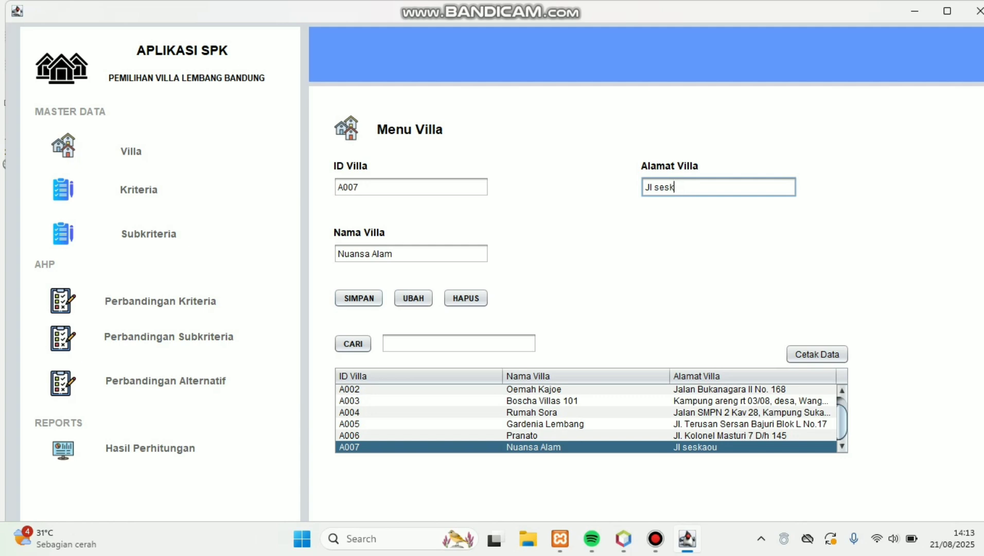
click(414, 298)
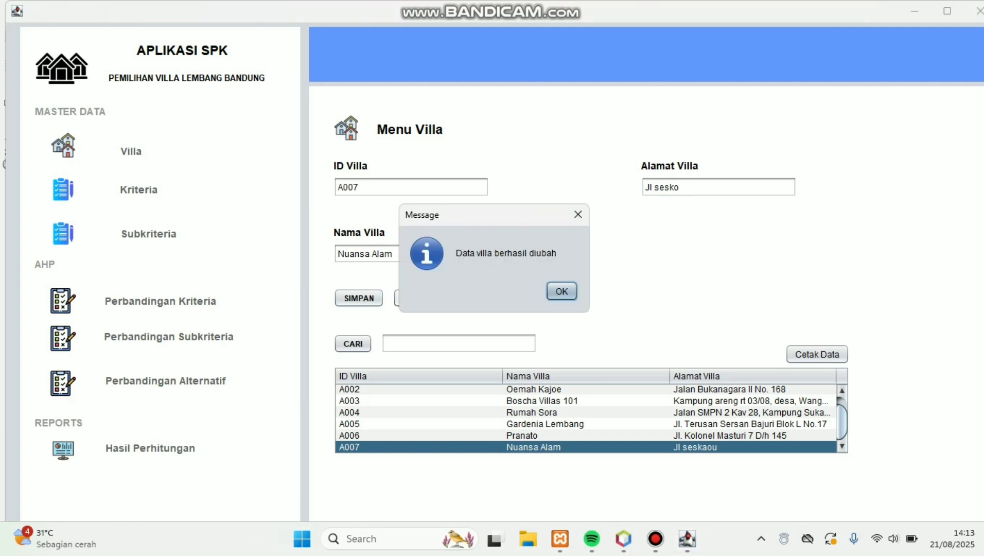
key(Return)
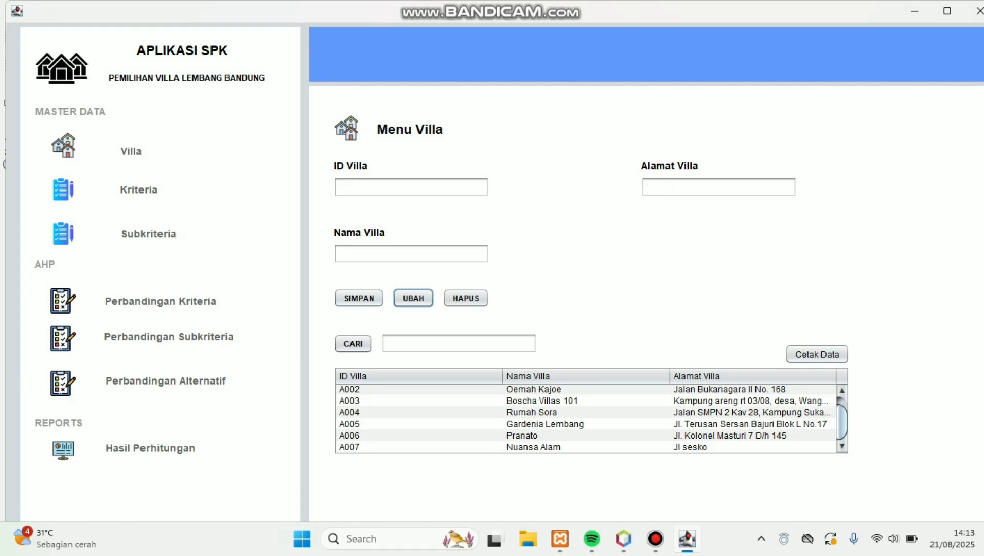
Step: Delete the A007 villa record
click(546, 447)
click(465, 298)
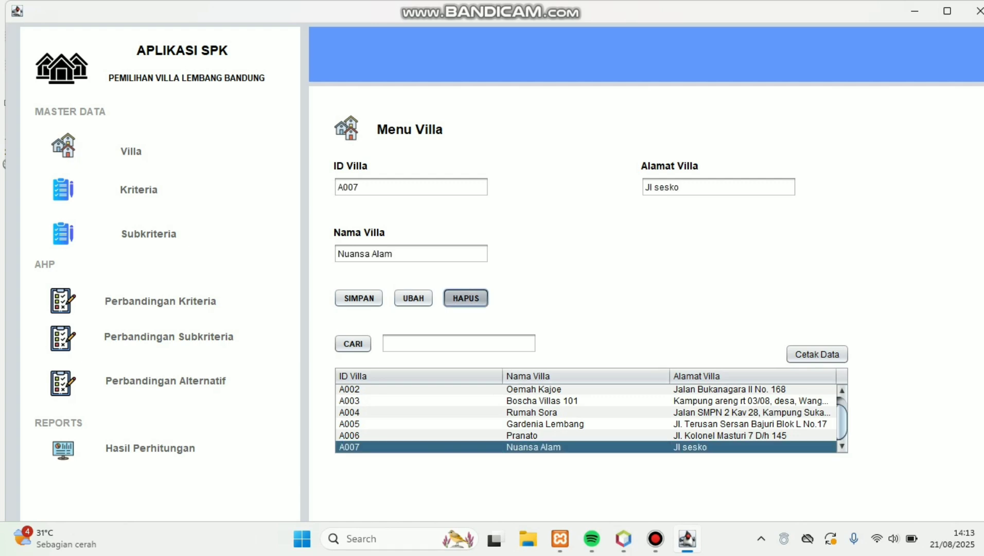
key(Return)
key(Return)
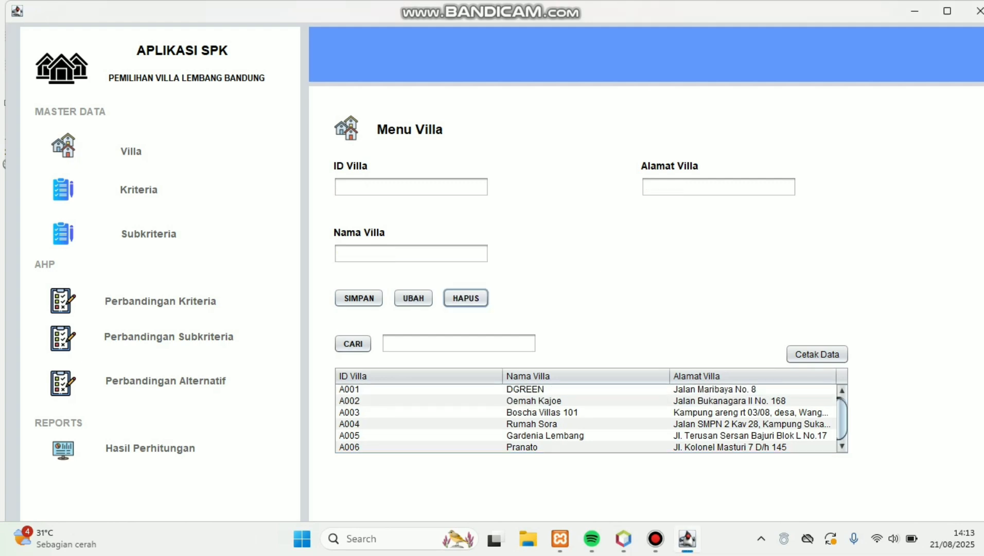
Step: Search the villa table for A001, then print the villa data report
click(459, 343)
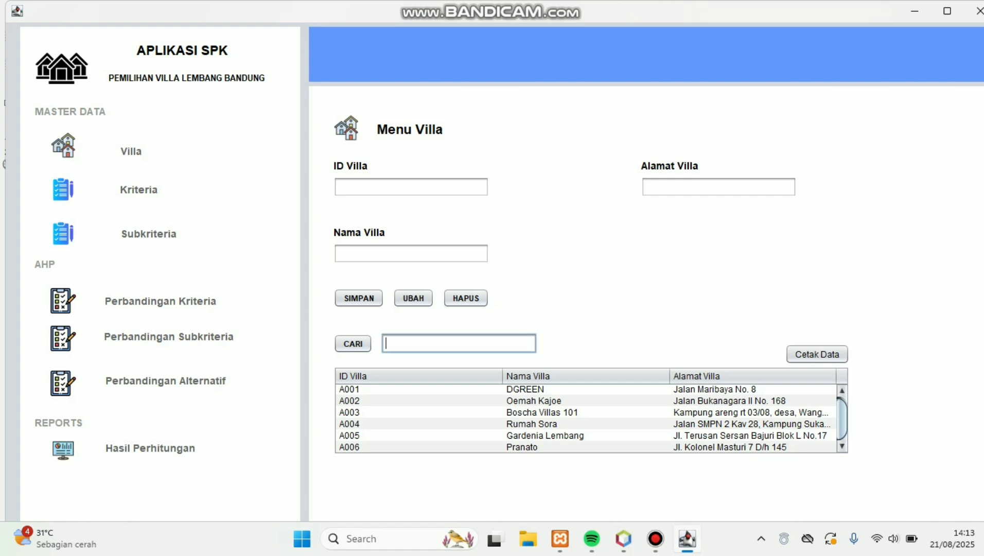
text(A001)
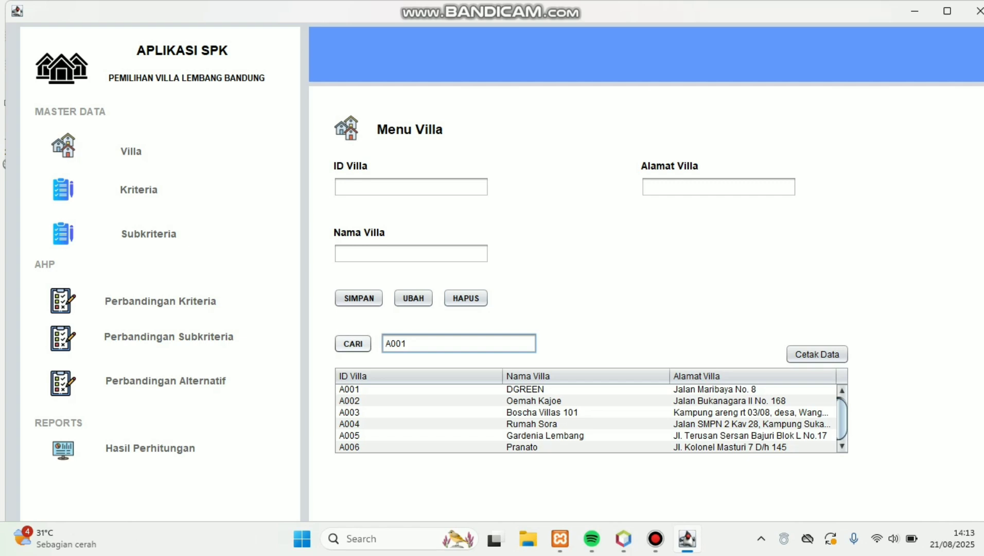
click(353, 343)
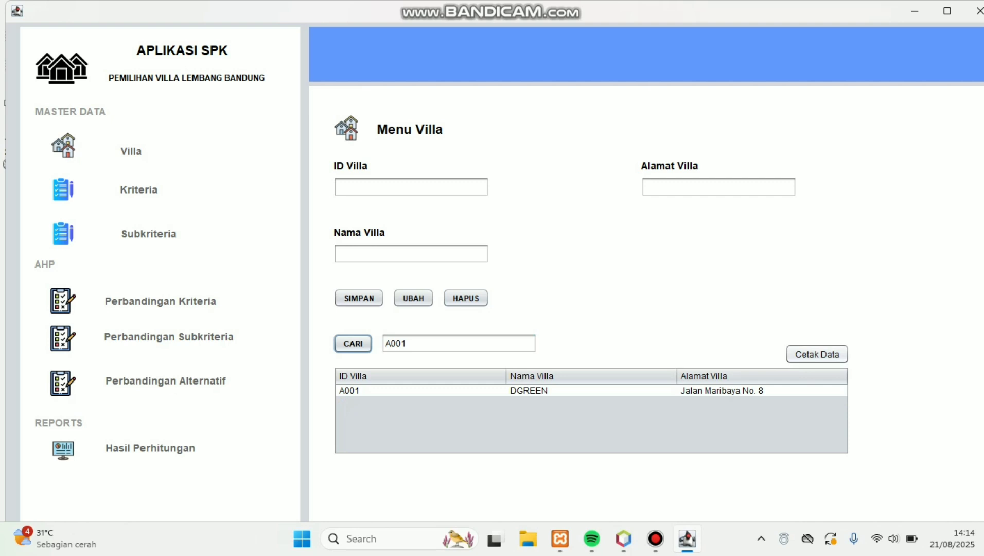
click(817, 355)
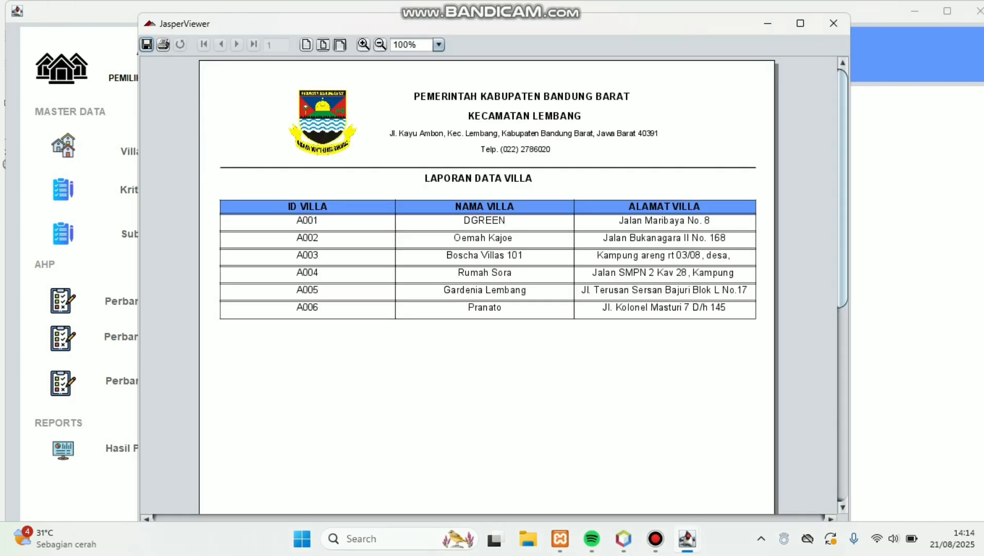
Step: Scroll through the Laporan Data Villa report in JasperViewer, then close it
scroll(487, 283, down, 10)
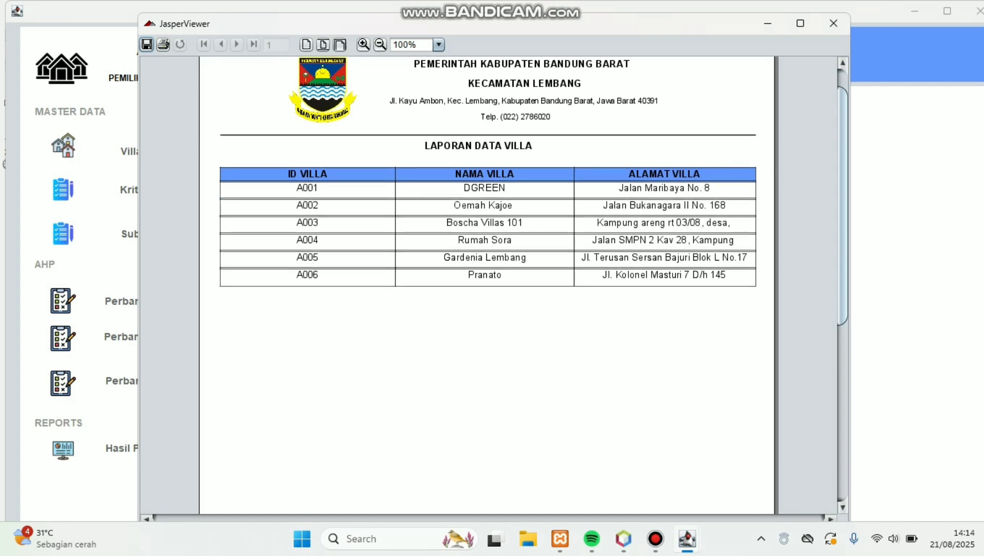
scroll(487, 283, down, 3)
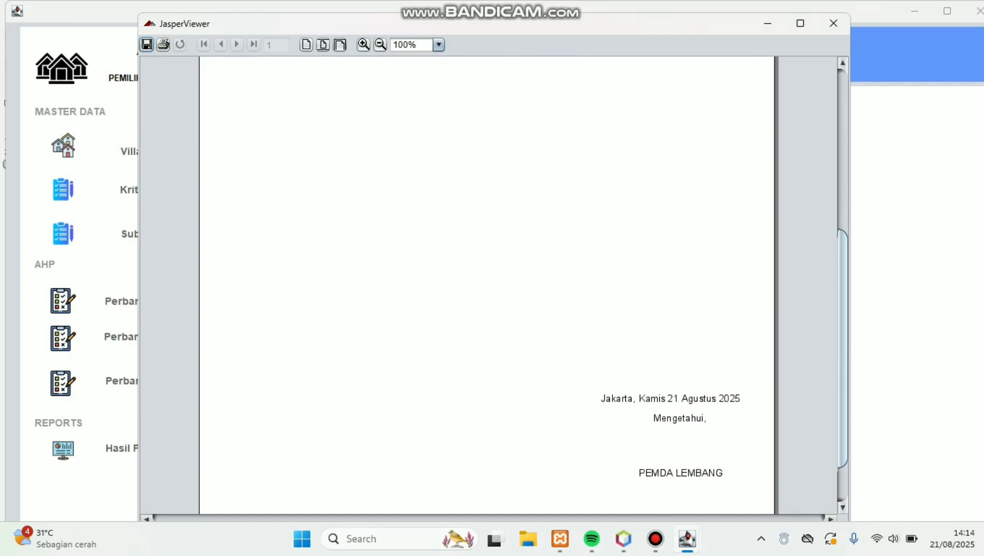
scroll(487, 283, up, 10)
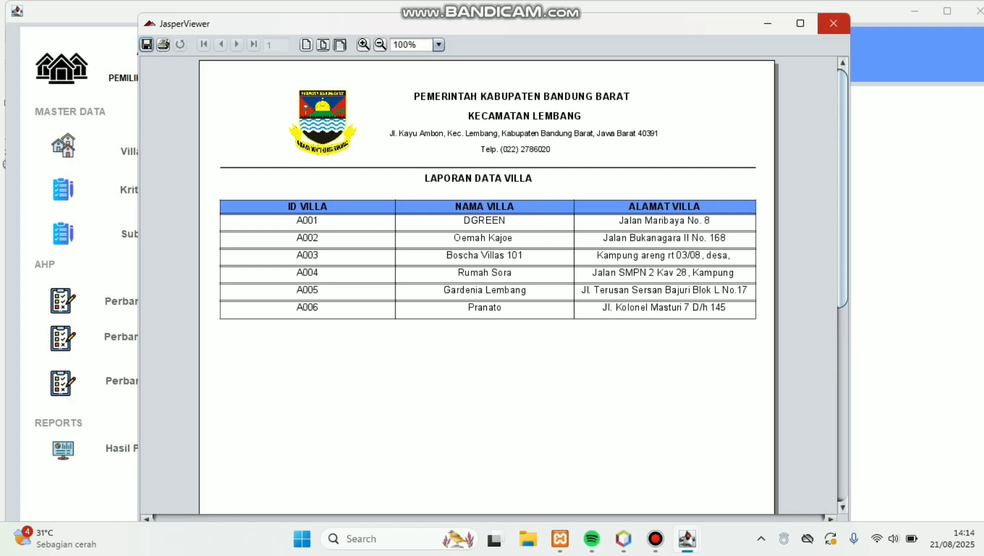
click(834, 24)
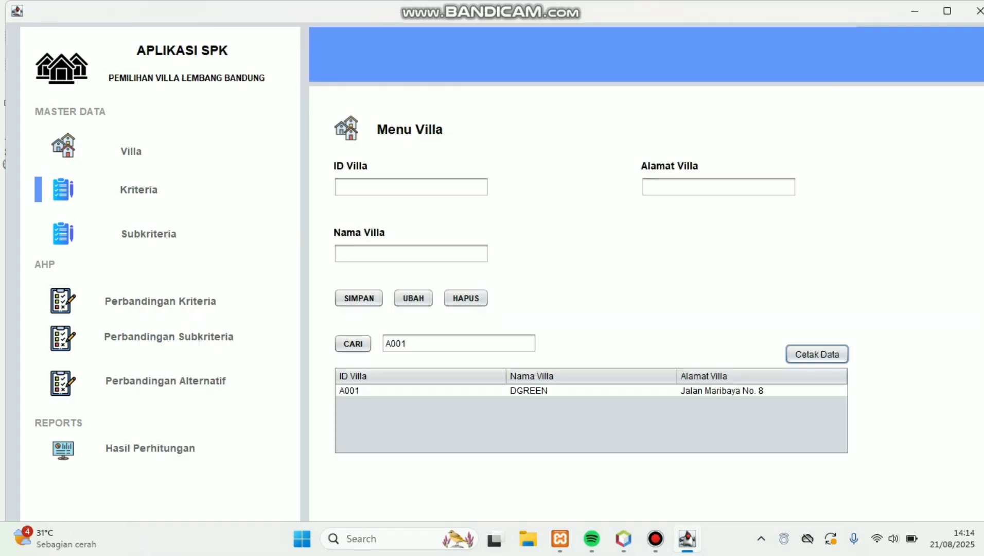
Step: Add criterion KD006 named 'Diskon' on the Kriteria page
click(139, 190)
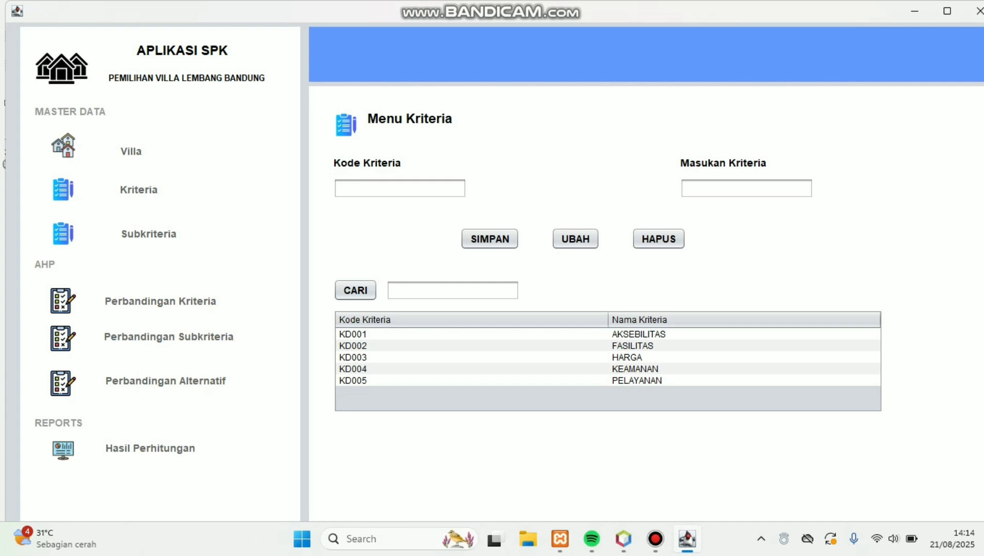
click(400, 189)
text(KD006)
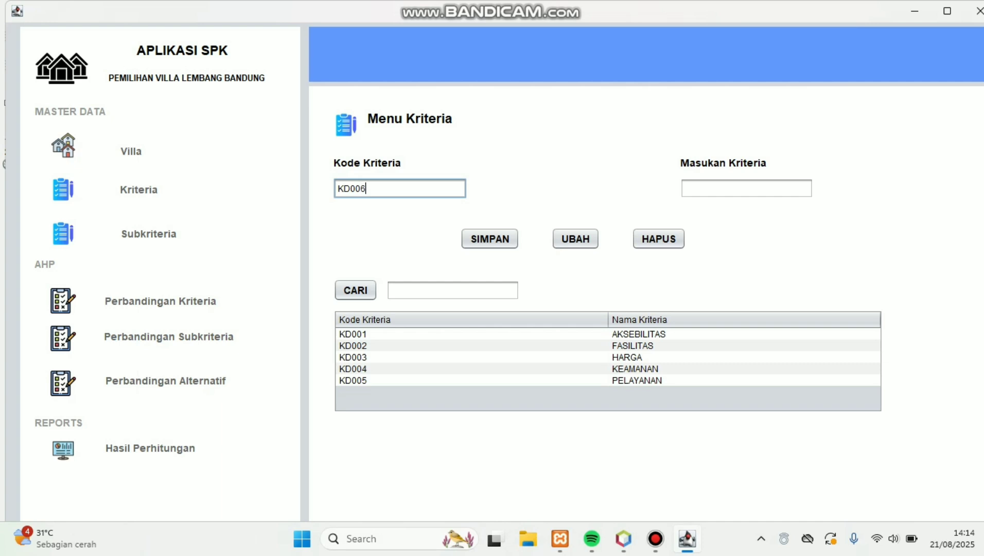
click(746, 188)
text(D)
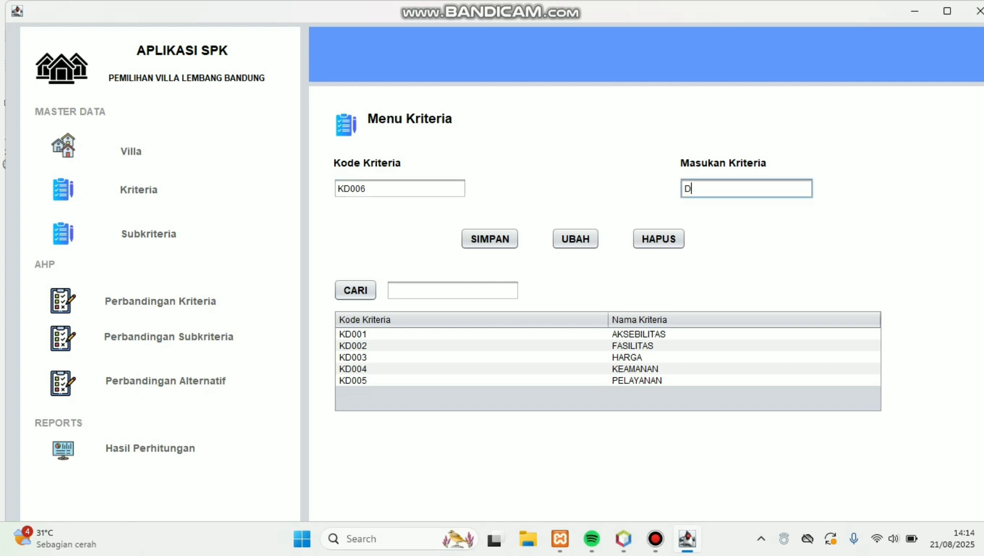
text(iskon)
click(490, 238)
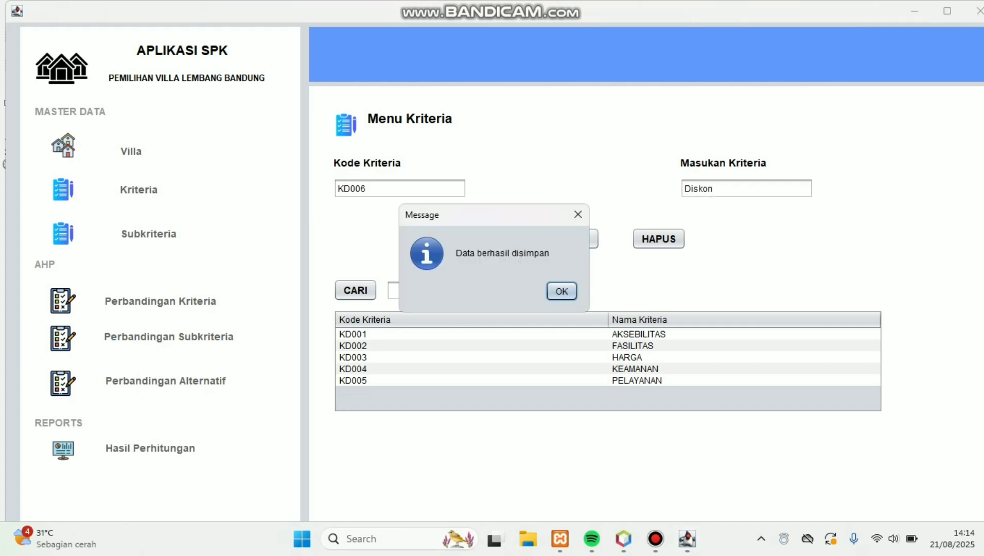
click(561, 291)
Step: Rename criterion KD006 to 'Diskon %'
click(626, 393)
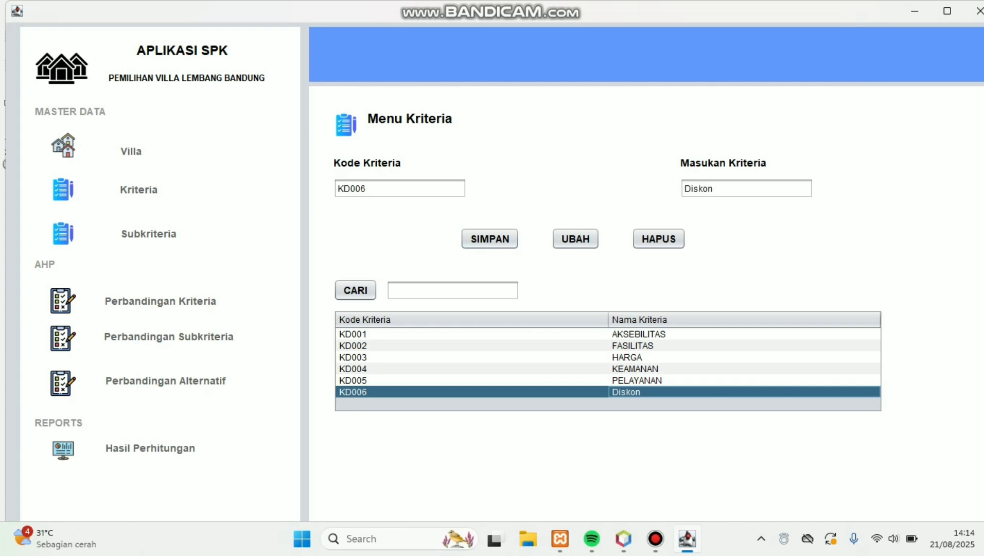
click(716, 188)
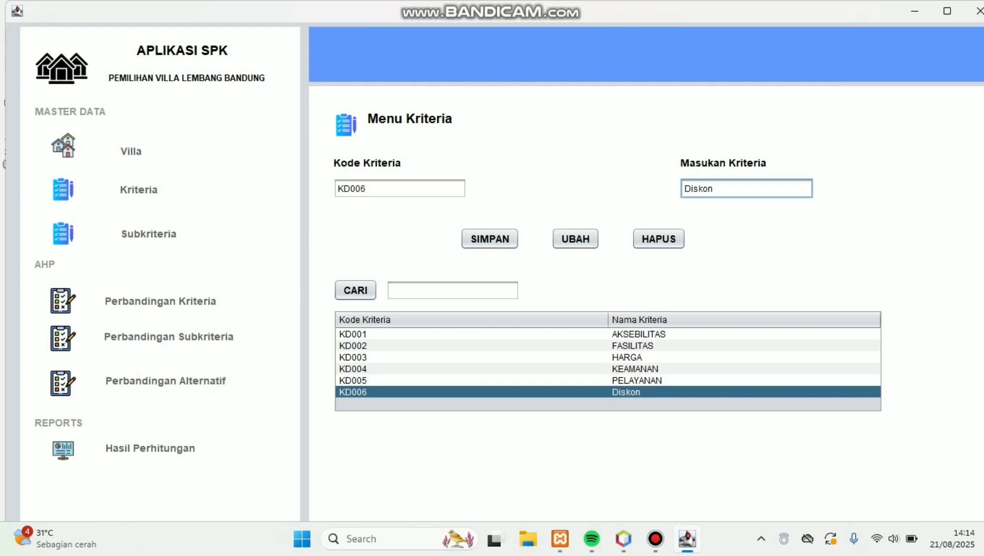
text(%)
click(575, 238)
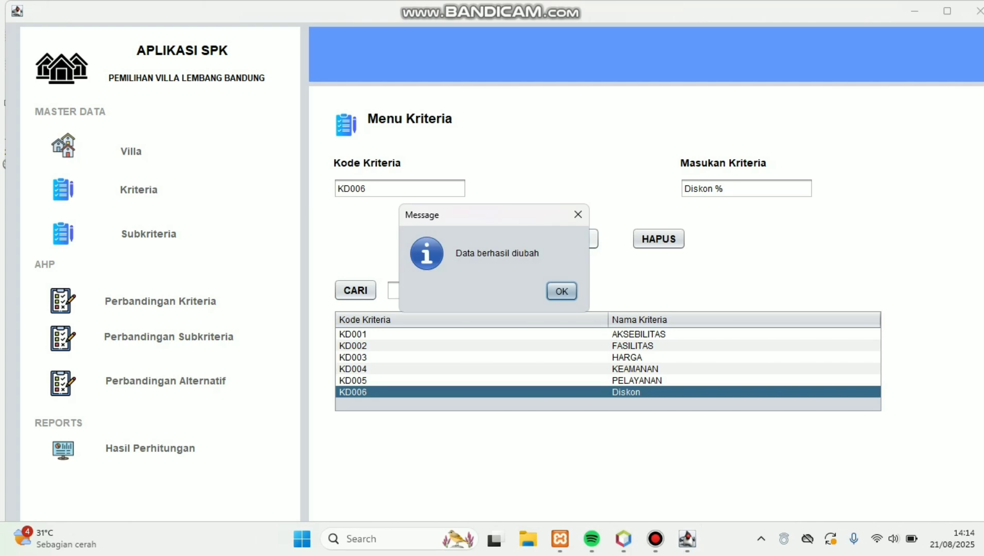
key(Return)
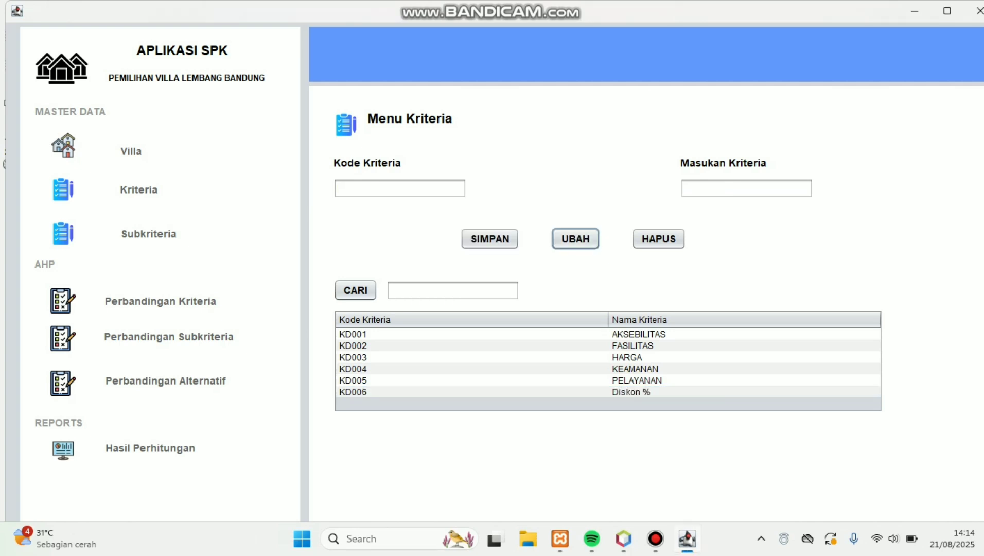
Step: Delete criterion KD006
click(638, 392)
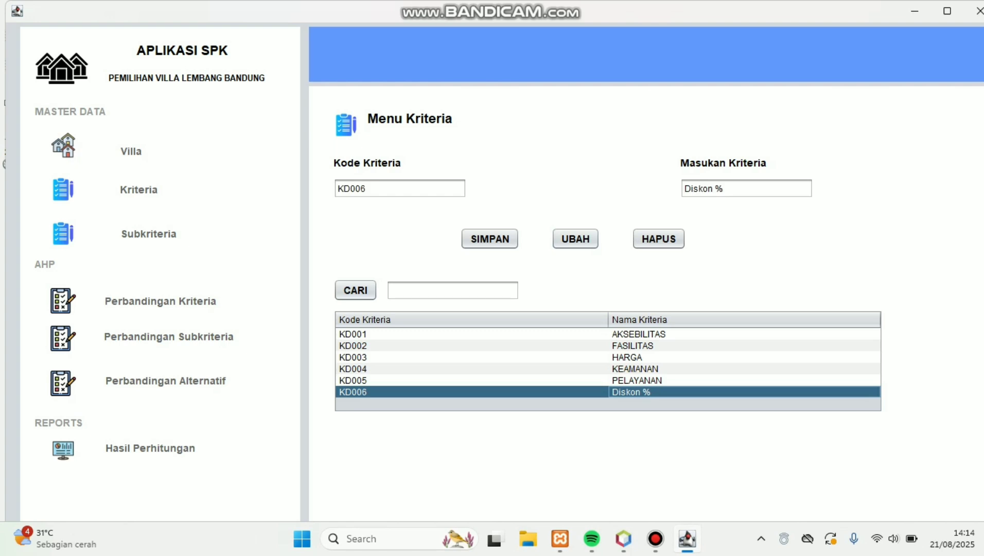
click(659, 239)
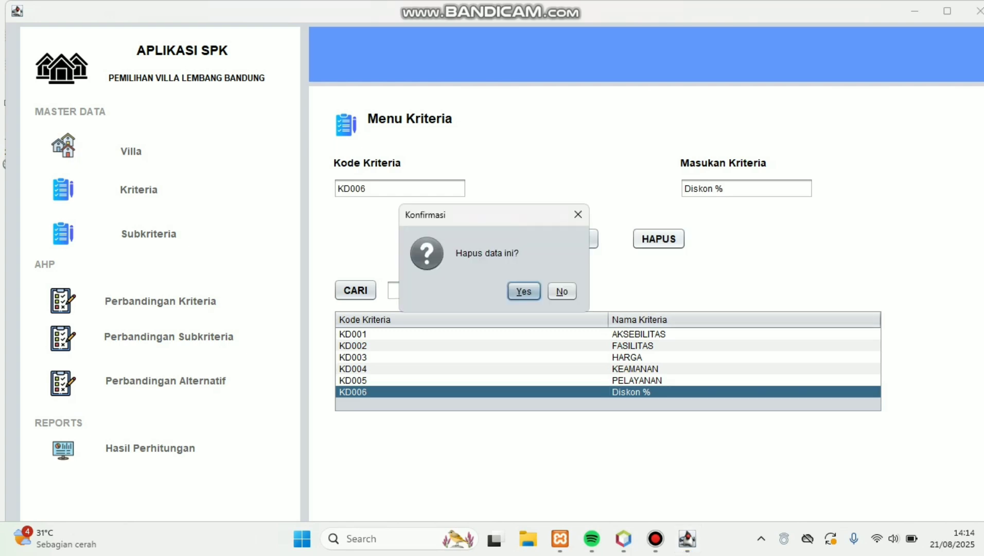
key(Return)
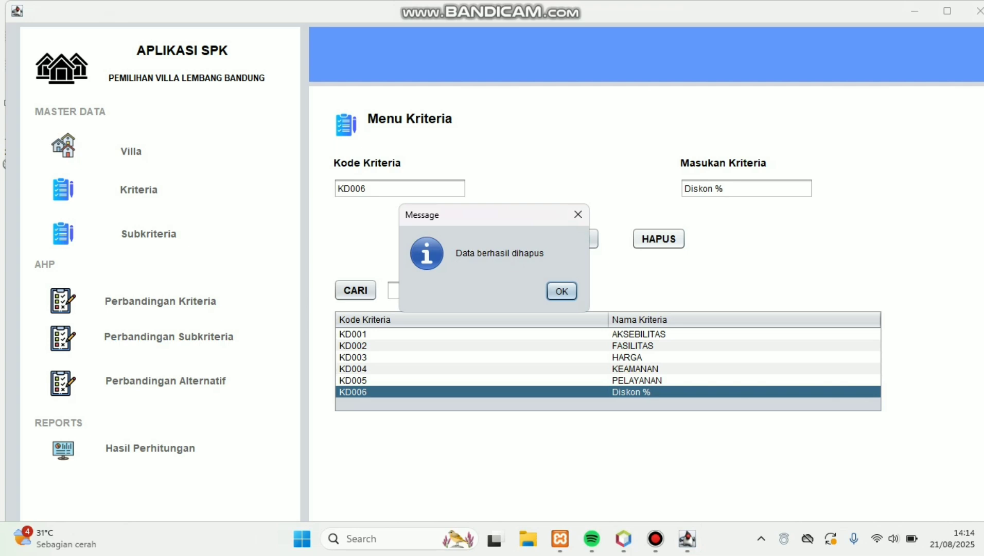
key(Return)
Step: Filter the criteria list to KD001
click(453, 290)
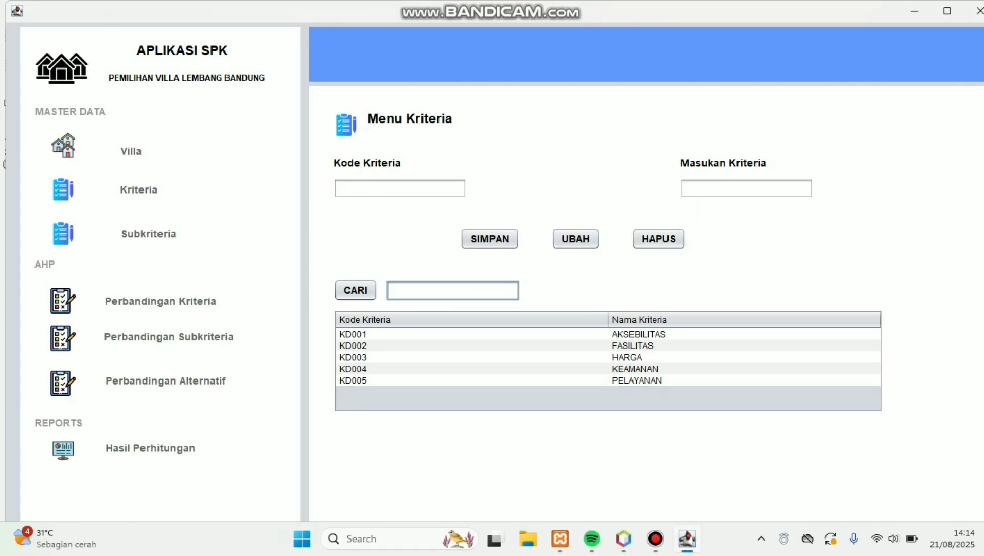
text(KD001)
click(355, 290)
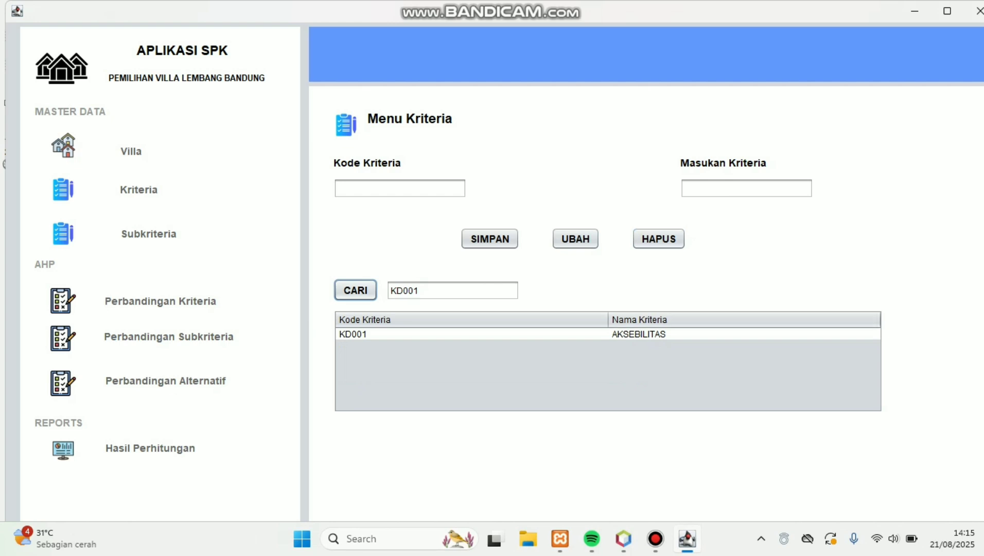
Step: Add subcriterion S016 named 'Diskon 50%' on the Subkriteria page
click(148, 234)
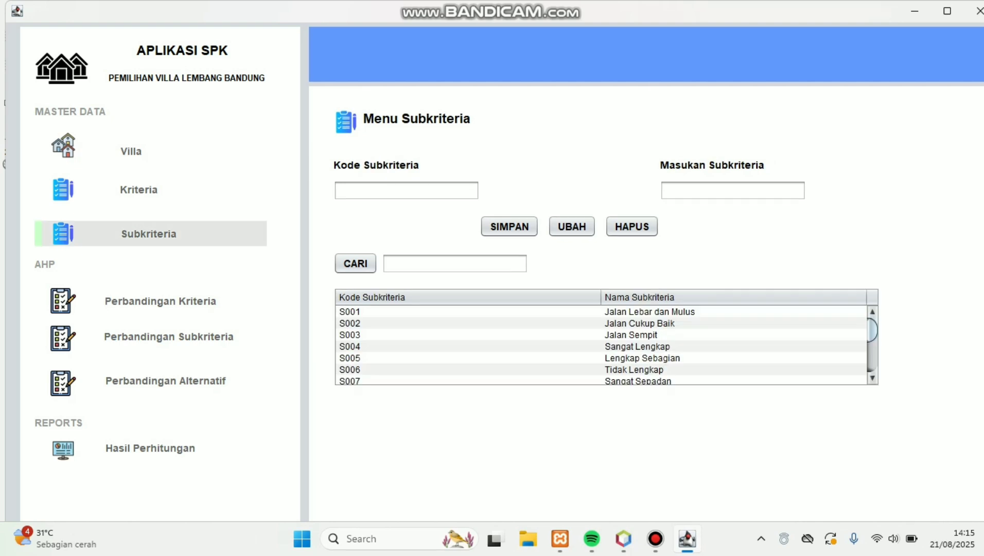
click(406, 190)
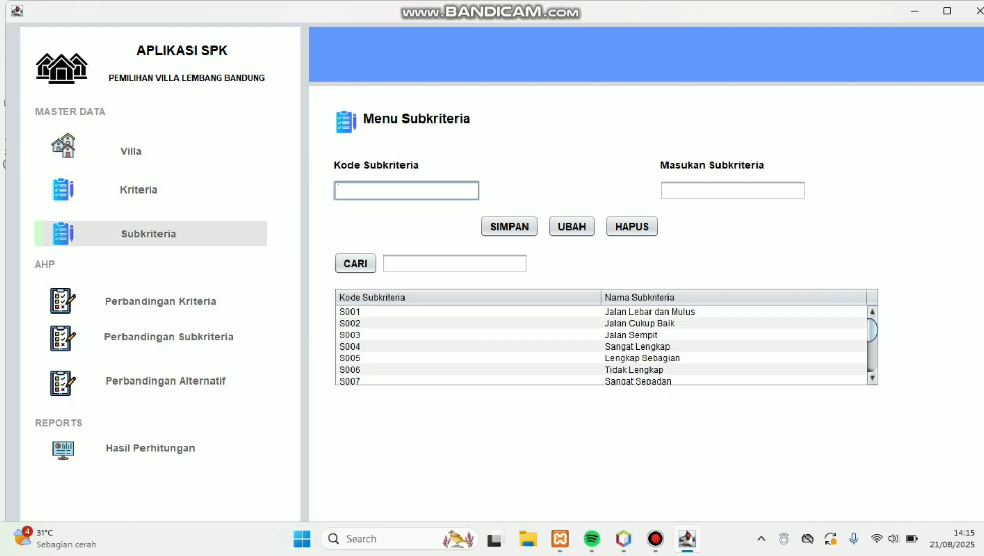
text(S00)
key(BackSpace)
text(16)
click(733, 190)
text(Diskon 50)
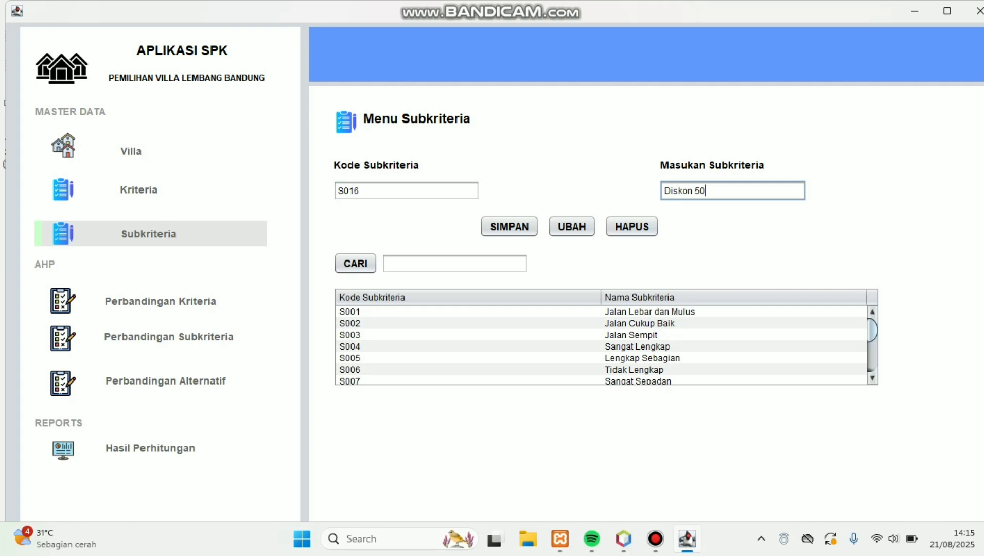
text(%)
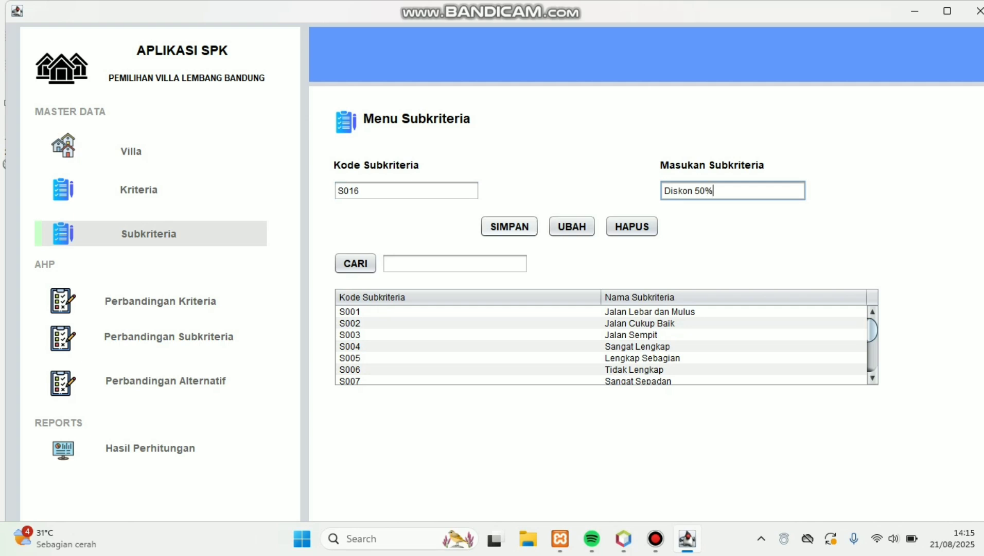
click(509, 227)
click(562, 290)
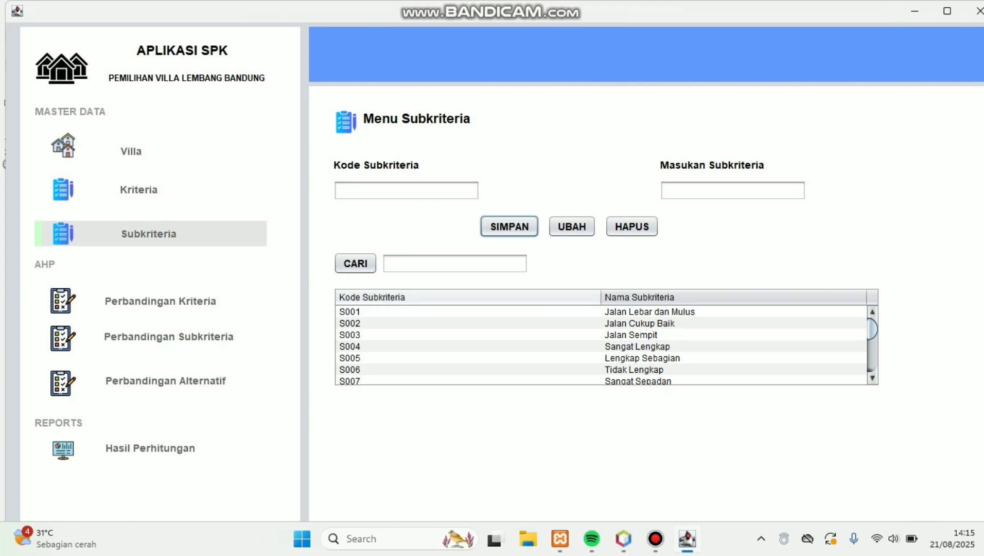
Step: Change S016 to 'Diskon 30%', then select it again and delete it
scroll(606, 345, down, 4)
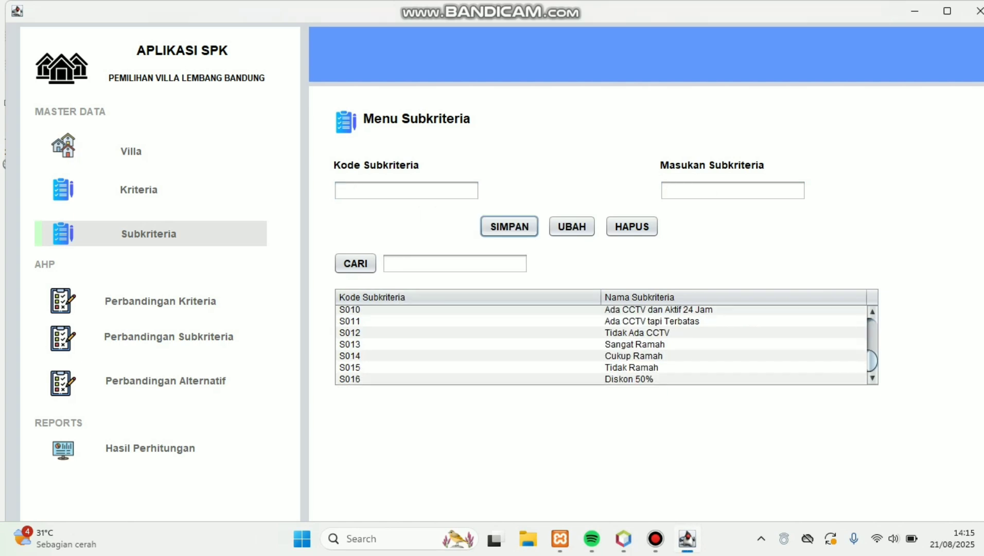
click(638, 379)
click(700, 191)
key(BackSpace)
text(7)
key(BackSpace)
text(30)
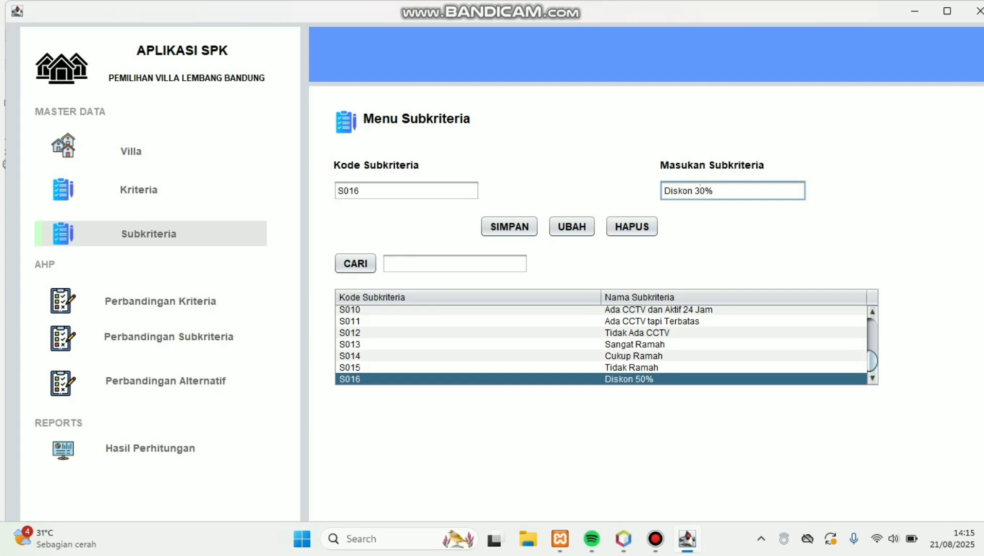
click(572, 226)
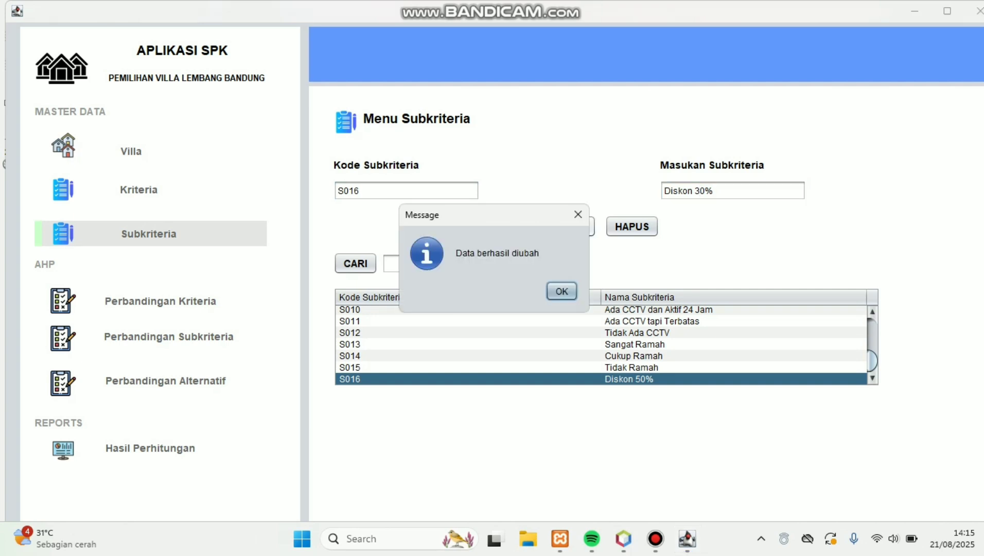
key(Return)
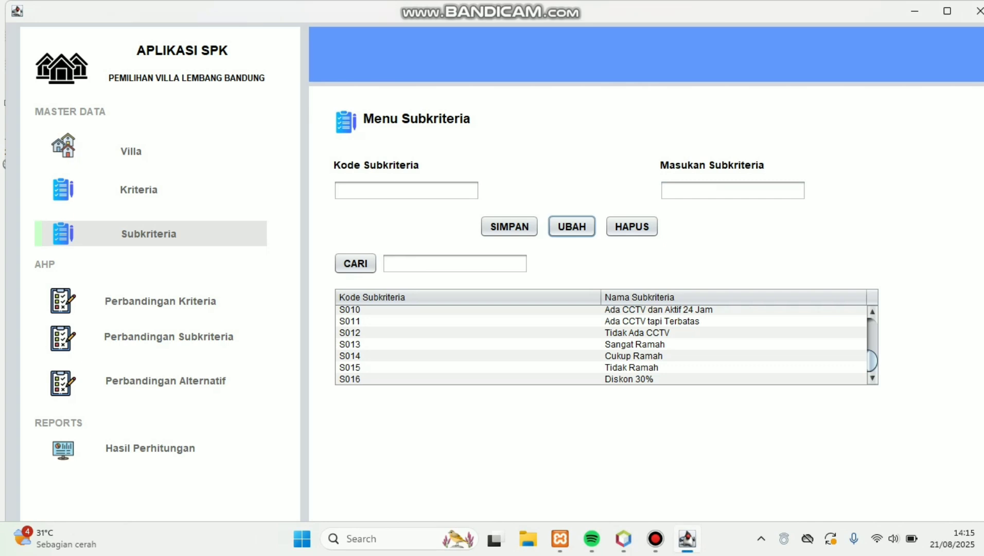
click(629, 379)
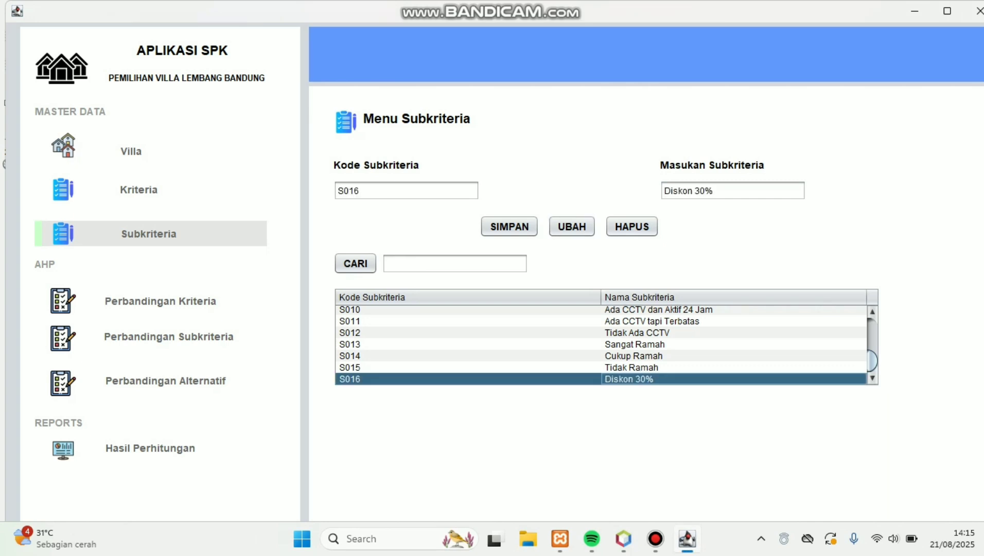
click(632, 226)
Step: Confirm deleting S016, search subcriteria for S009, and open Perbandingan Kriteria
key(Return)
key(Return)
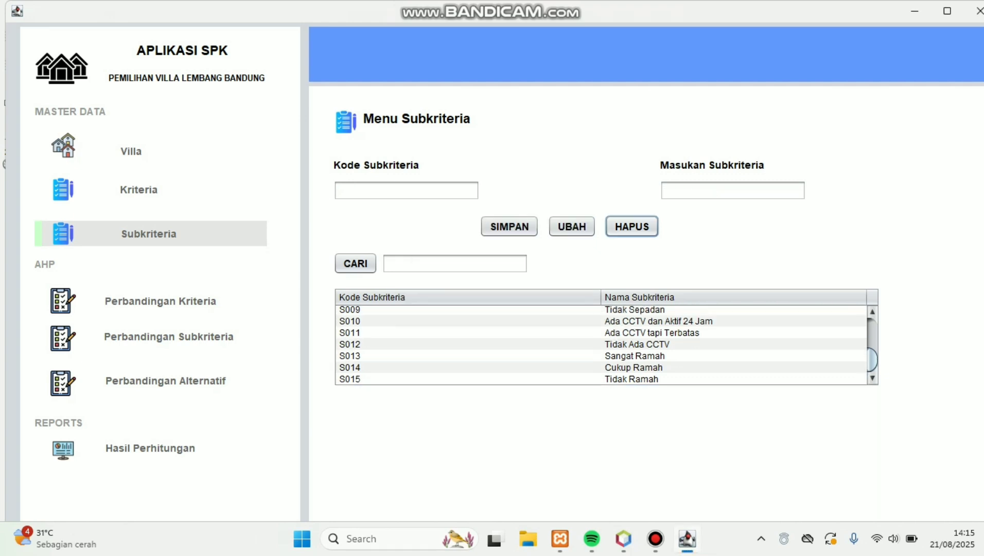
click(455, 264)
text(S)
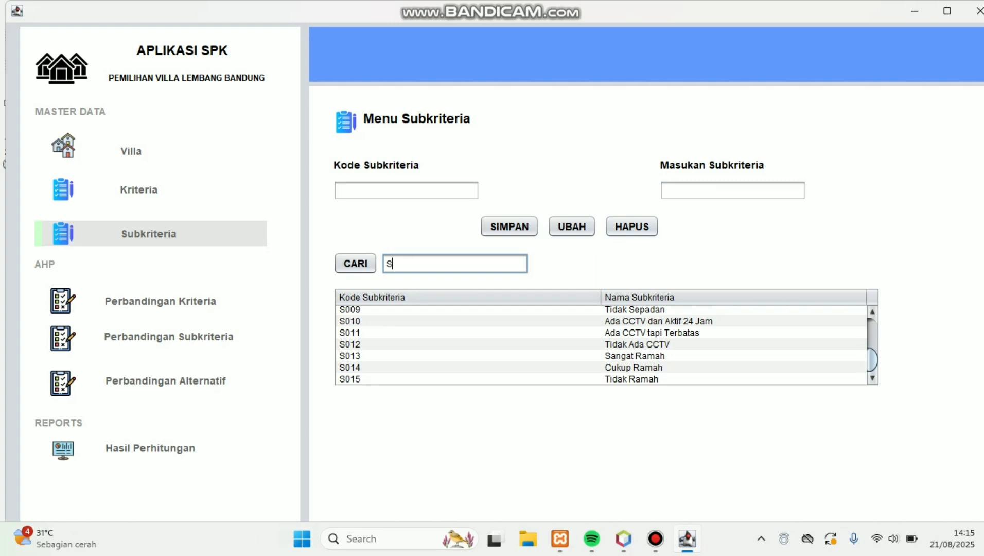
text(009)
click(355, 263)
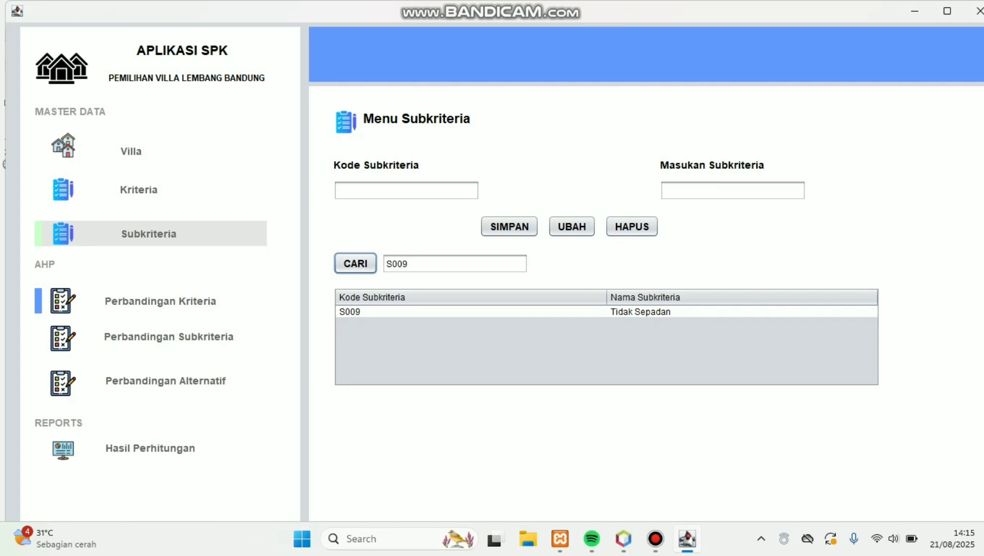
click(160, 301)
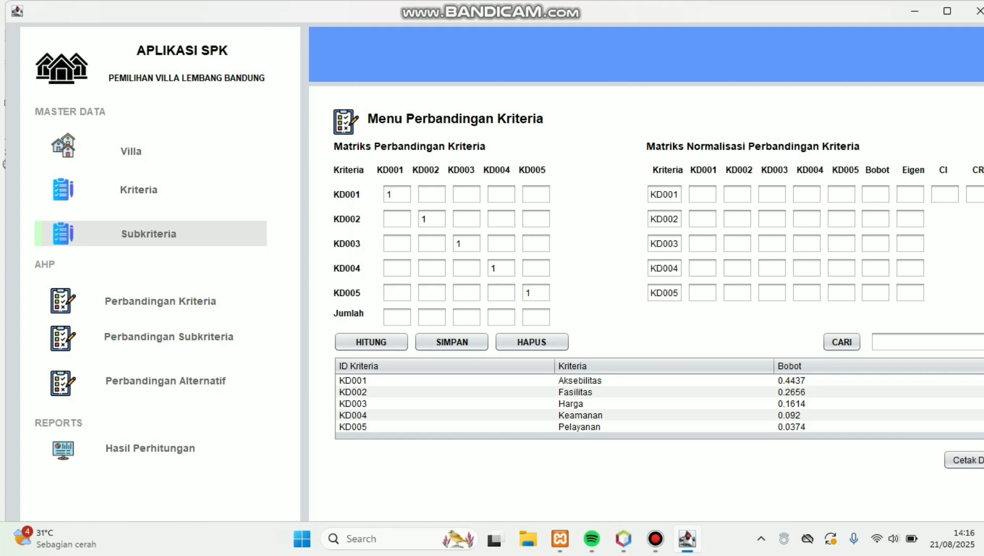
Step: Enter KD001's comparisons against KD002–KD005 as 2, 3, 5 and 9
click(432, 194)
text(2)
key(Tab)
text(3)
key(Tab)
text(5)
key(Tab)
text(9)
Step: Enter the remaining comparisons 2, 3, 7 / 2, 5 / 3 and calculate the weights
key(Tab)
text(2)
key(Tab)
text(3)
key(Tab)
text(7)
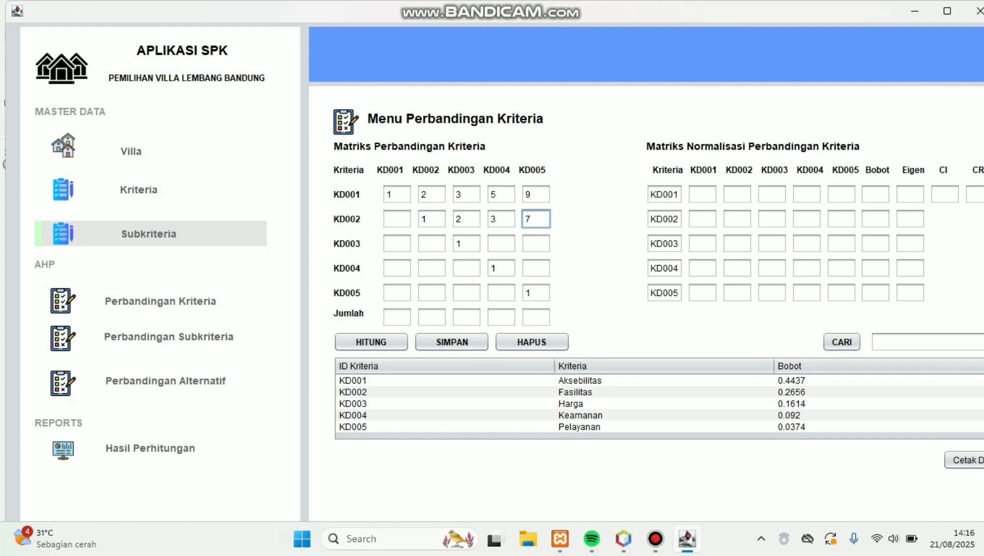
key(Tab)
text(2)
key(Tab)
text(5)
key(Tab)
text(3)
click(371, 341)
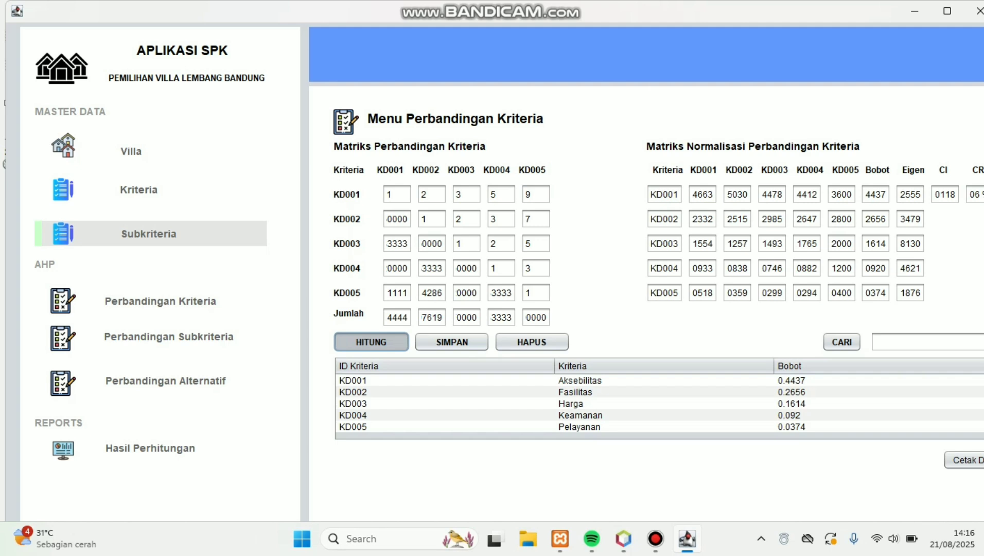
Step: Save the computed criteria weights and look over the saved weights list
click(452, 341)
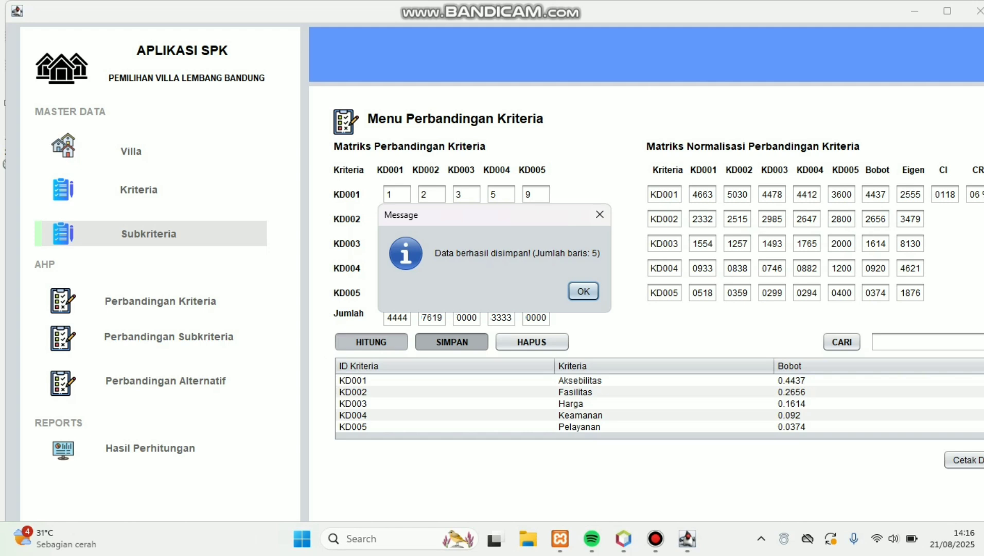
click(583, 291)
scroll(658, 406, down, 2)
scroll(659, 406, up, 2)
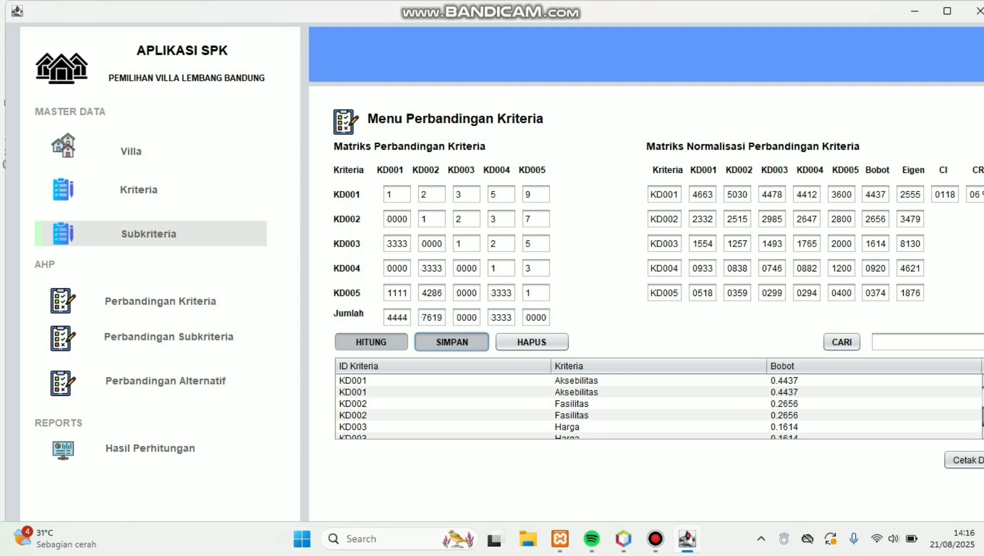
scroll(659, 406, down, 2)
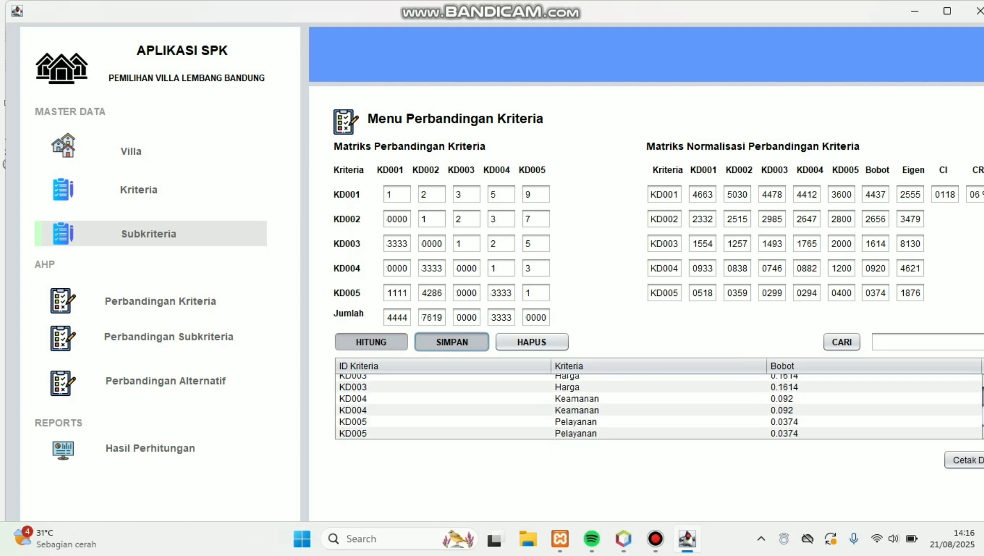
scroll(659, 407, up, 3)
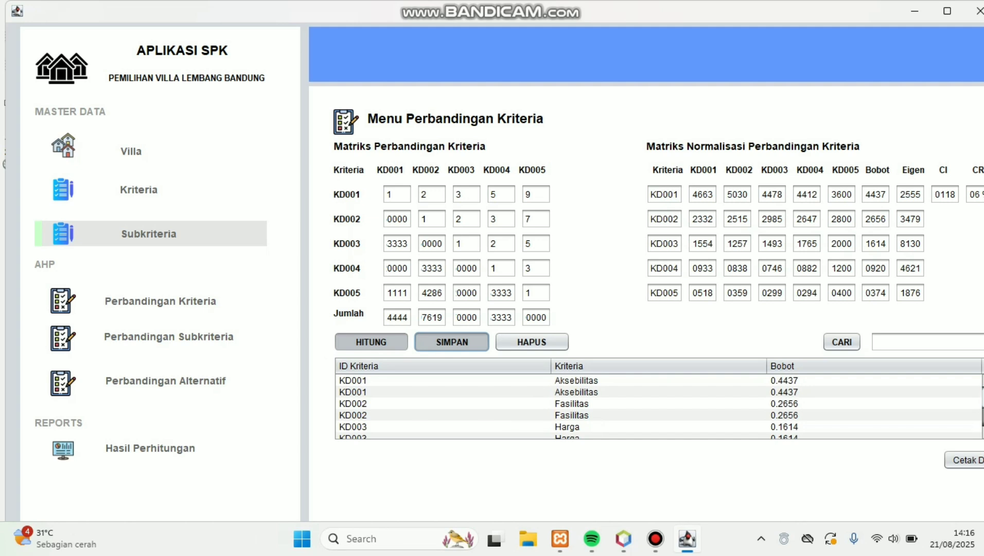
Step: Delete all saved criteria data from the database, resetting the matrix to diagonal 1s
click(463, 380)
click(531, 343)
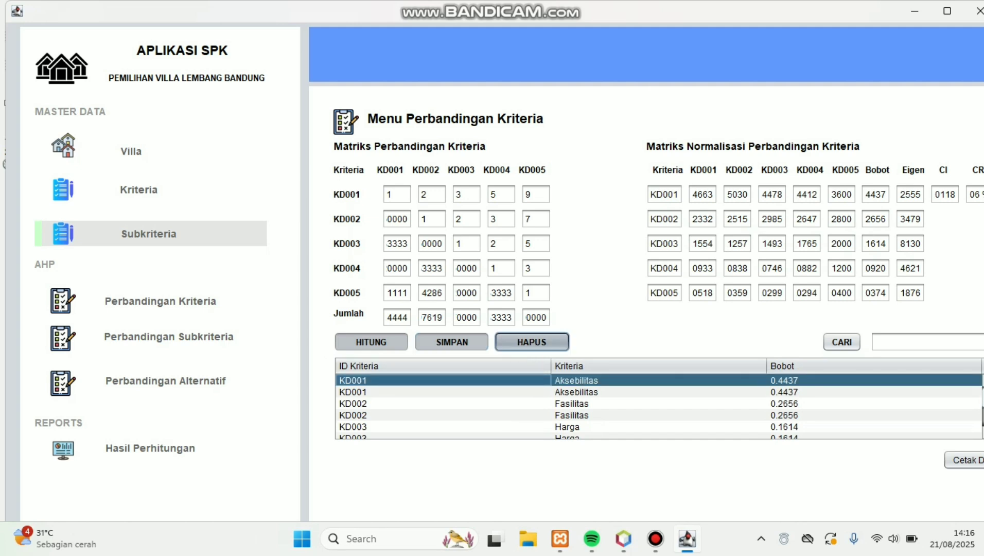
click(561, 291)
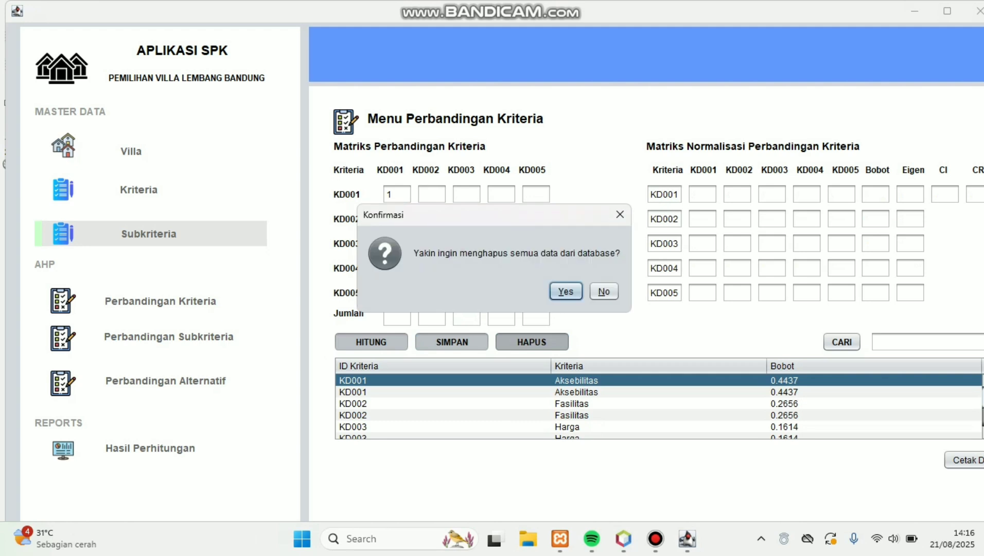
click(565, 291)
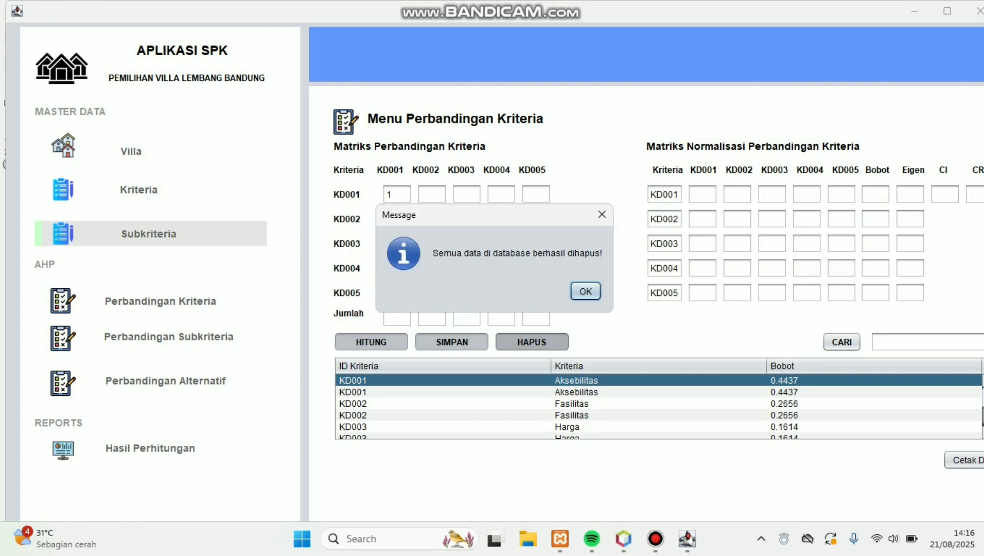
click(585, 291)
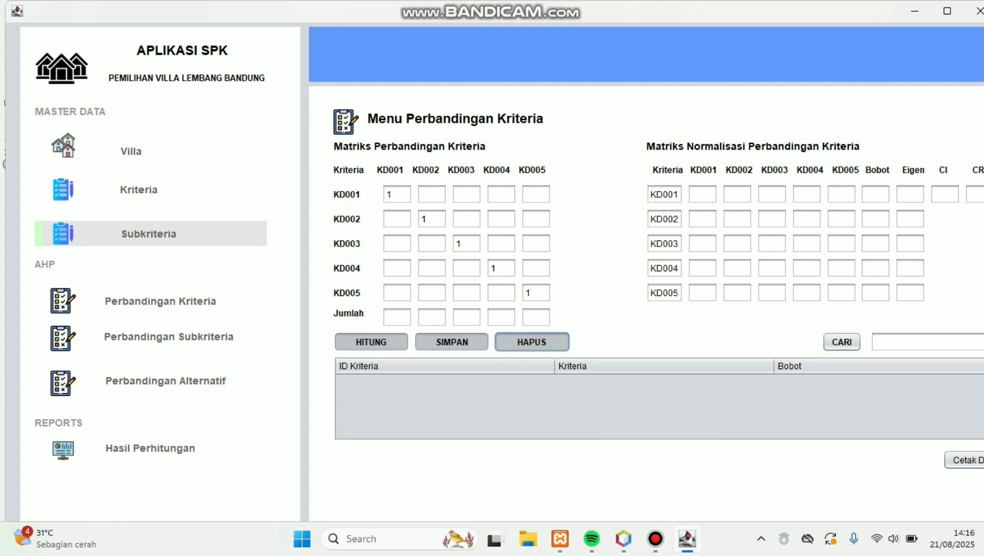
Step: Enter KD001's comparisons against KD002, KD003, KD004 and KD005 as 2, 3, 5 and 9
click(431, 195)
text(2)
key(Tab)
text(3)
key(Tab)
text(5)
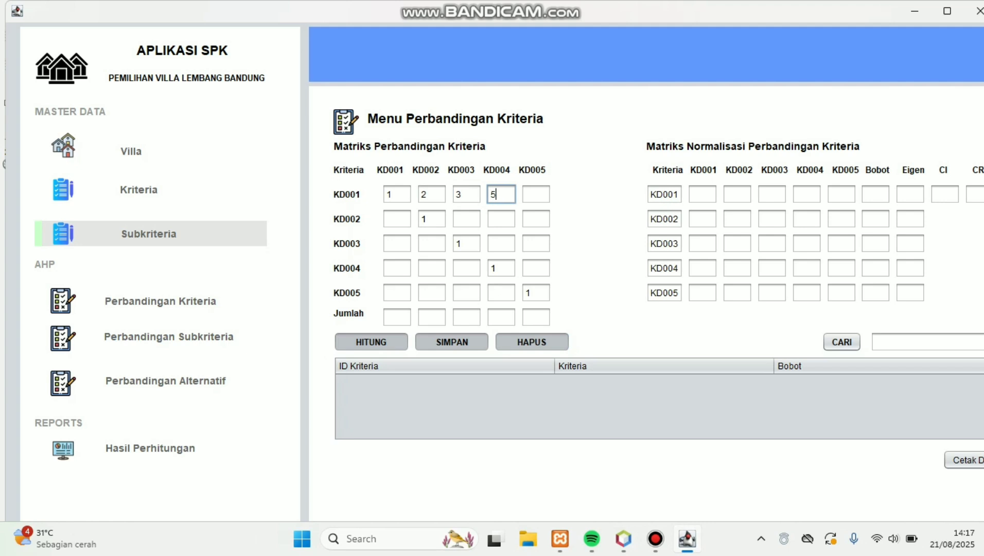
key(Tab)
text(9)
Step: Enter the remaining comparisons (2, 3, 7; 2, 5; 3) and recompute weights 0.4437 down to 0.0374
key(Tab)
text(2)
key(Tab)
text(3)
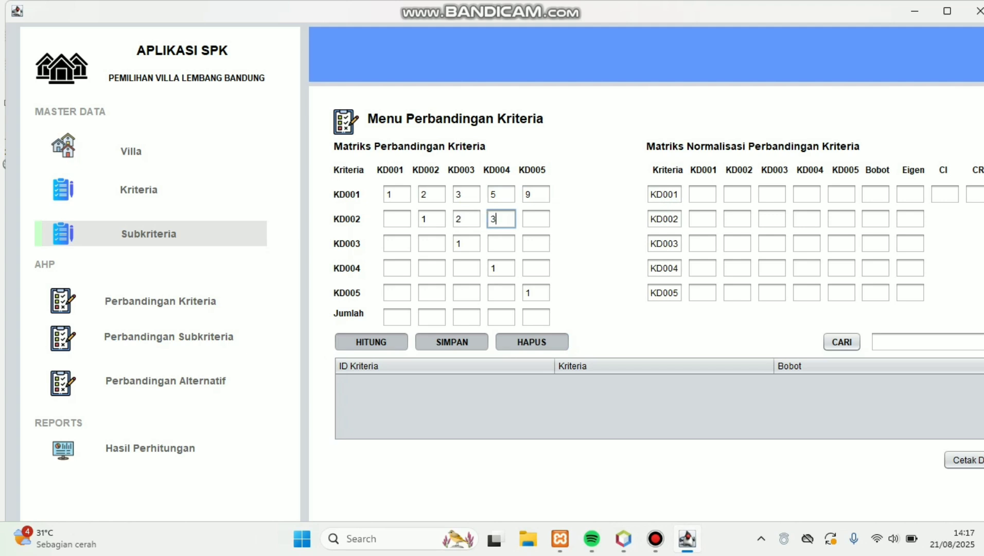
key(Tab)
text(7)
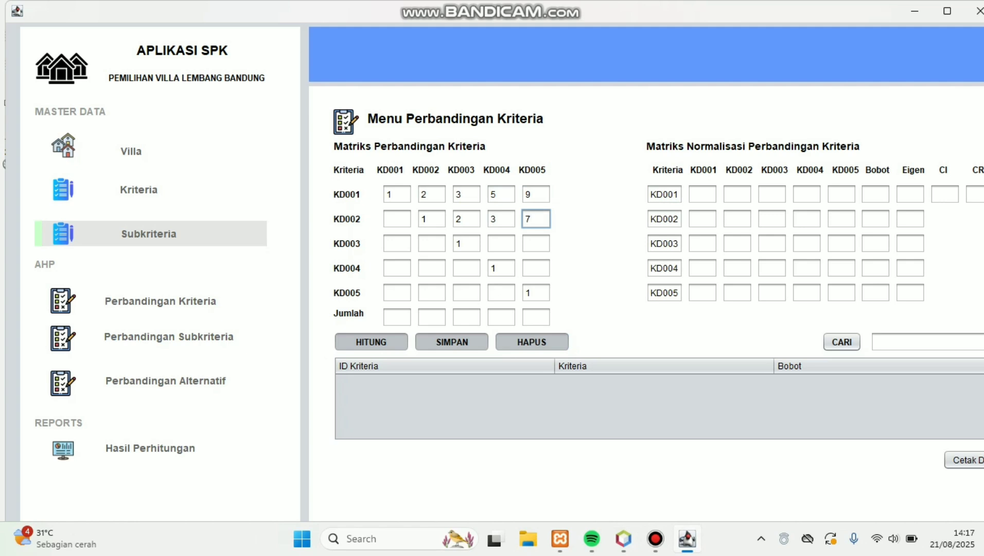
key(Tab)
text(2)
key(Tab)
text(5)
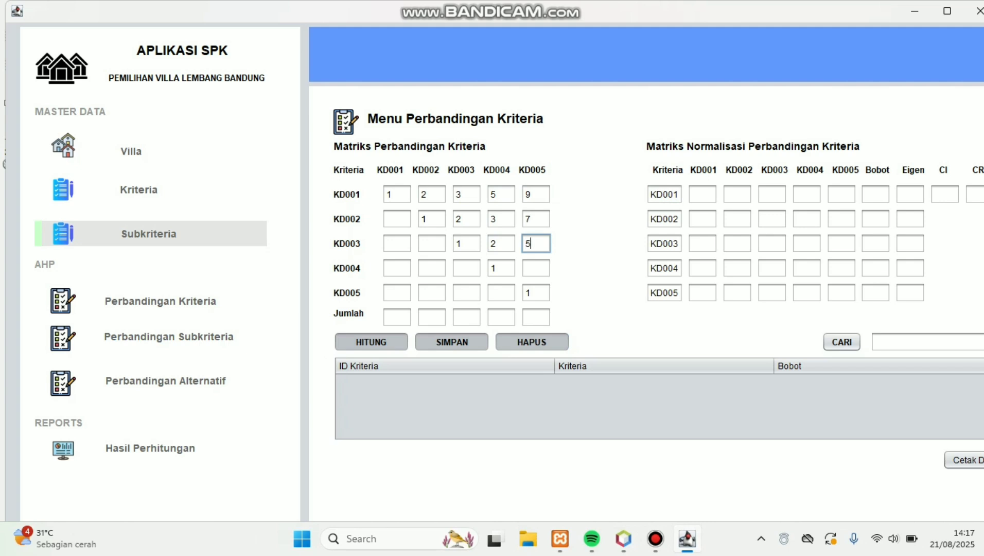
key(Tab)
text(3)
click(371, 342)
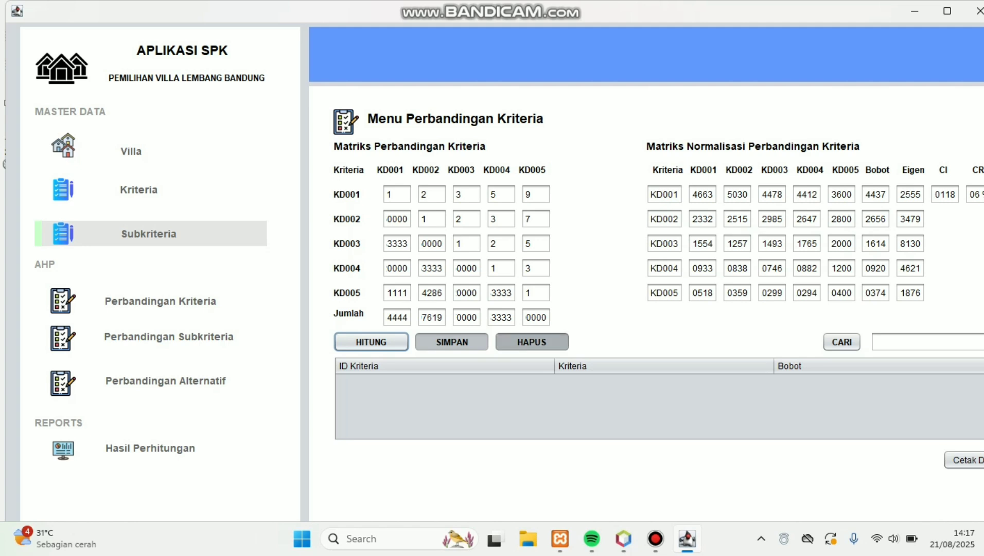
Step: Save the five recomputed criteria weights and filter the list to KD001 (Aksebilitas 0.4437)
click(452, 341)
click(584, 290)
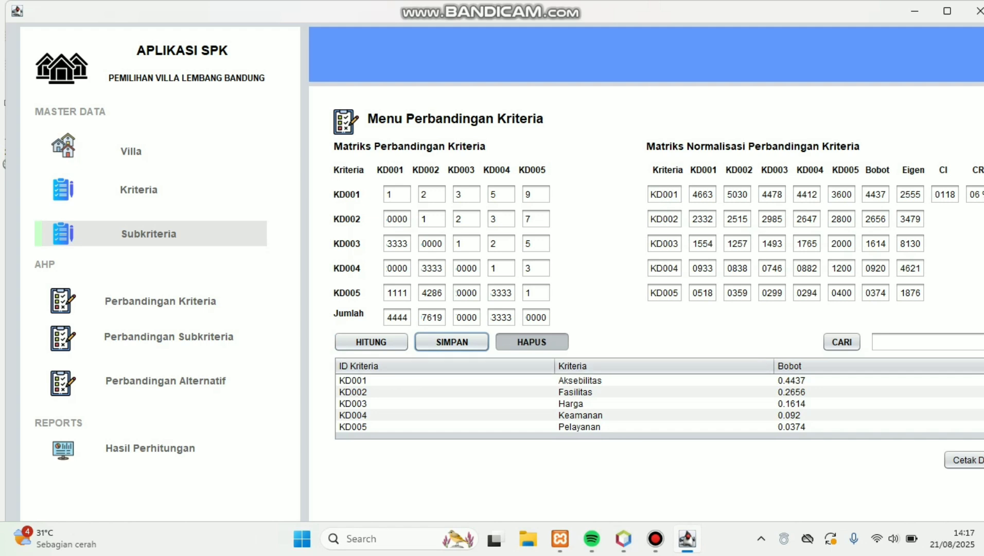
click(928, 341)
text(K)
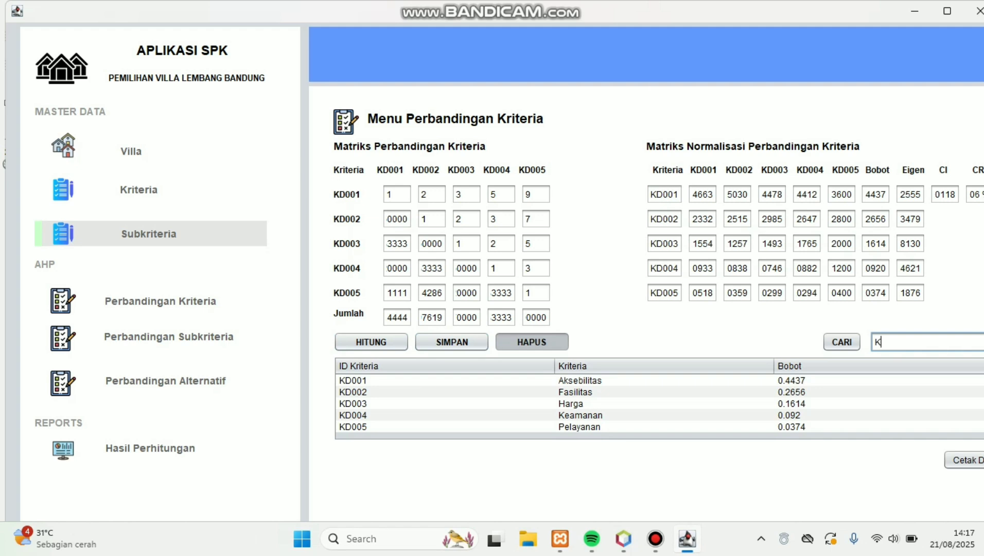
text(D001)
click(842, 342)
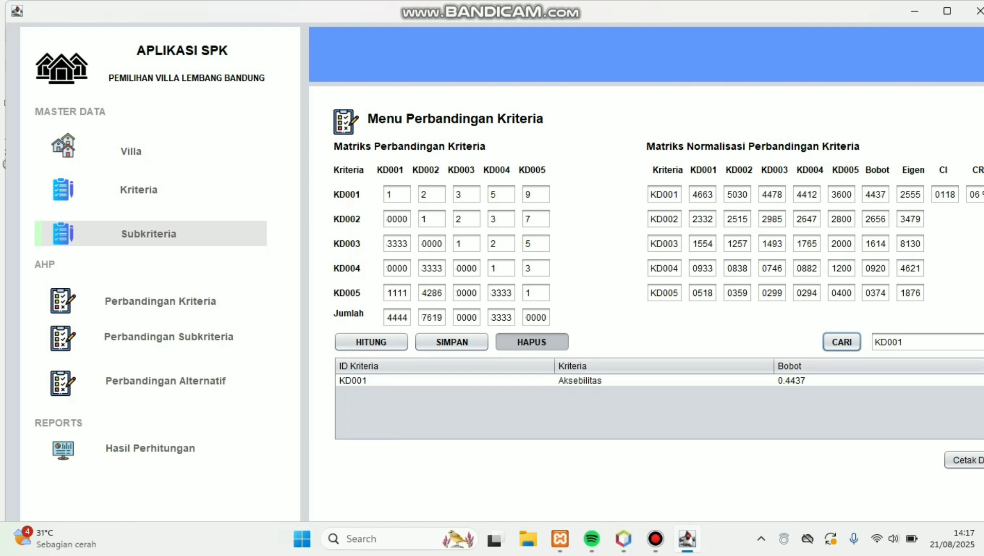
Step: Preview the LAPORAN DATA KRITERIA report, scroll through it, and close it
click(968, 460)
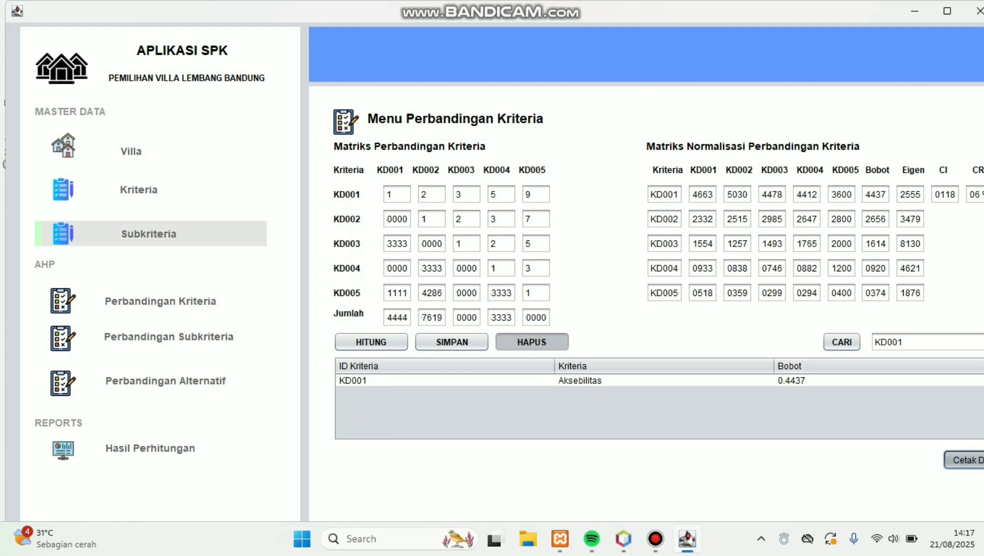
scroll(486, 283, down, 1)
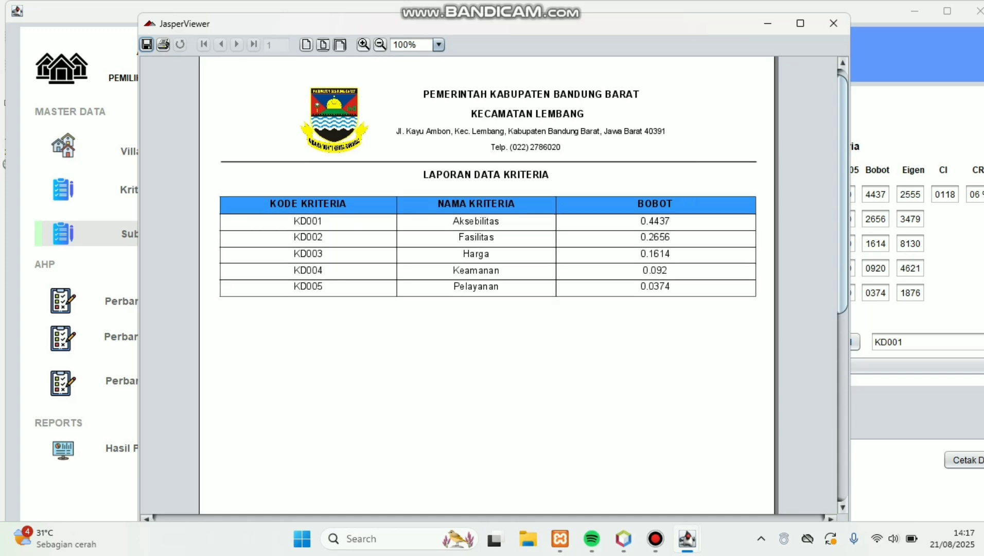
scroll(486, 283, down, 10)
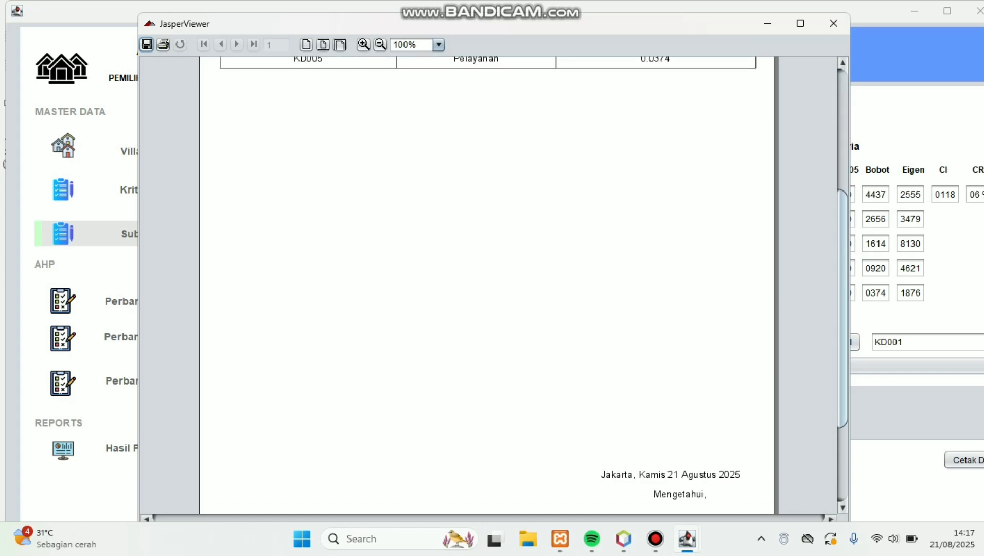
scroll(486, 283, up, 11)
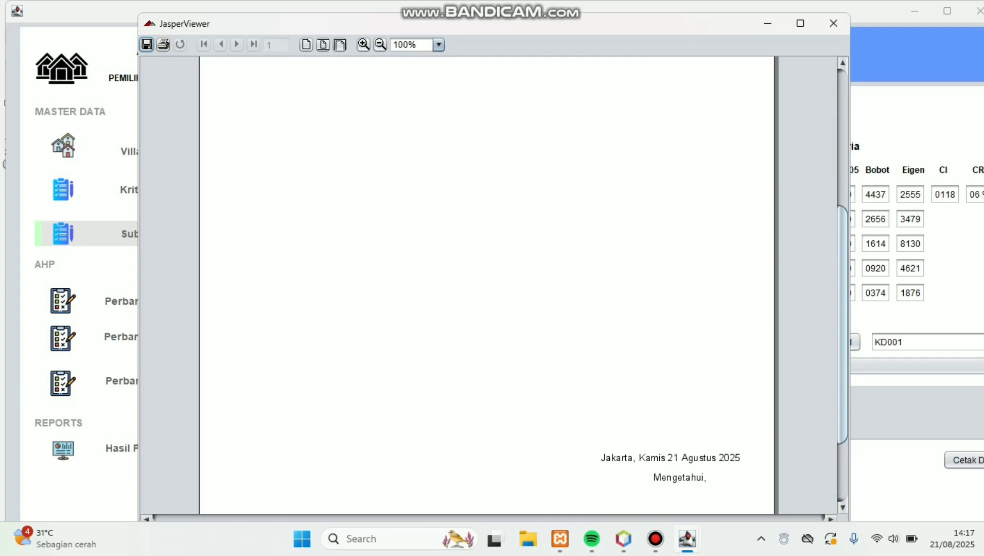
click(833, 24)
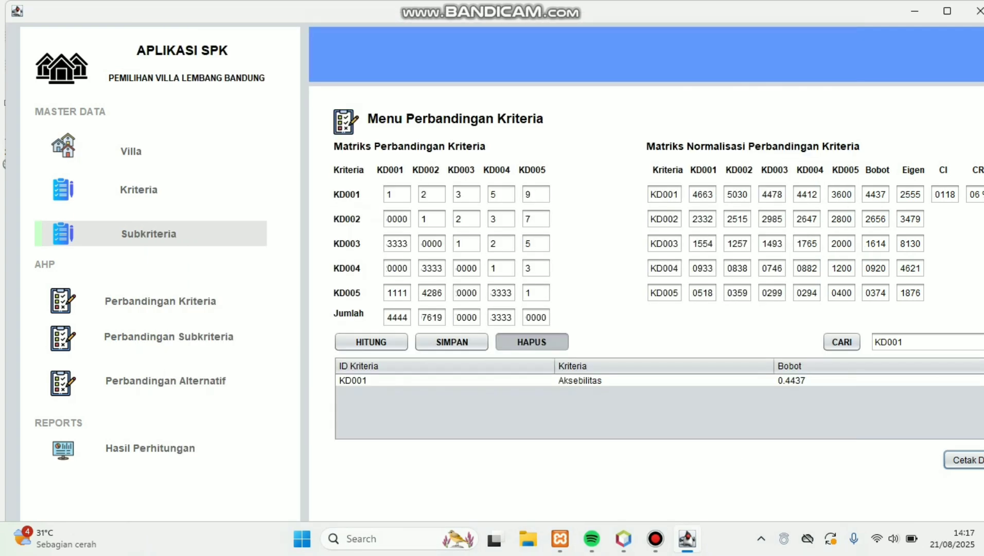
Step: From the subcriteria weights screen, view the LAPORAN DATA SUBKRITERIA report of S001–S015 weights, then close it
click(154, 337)
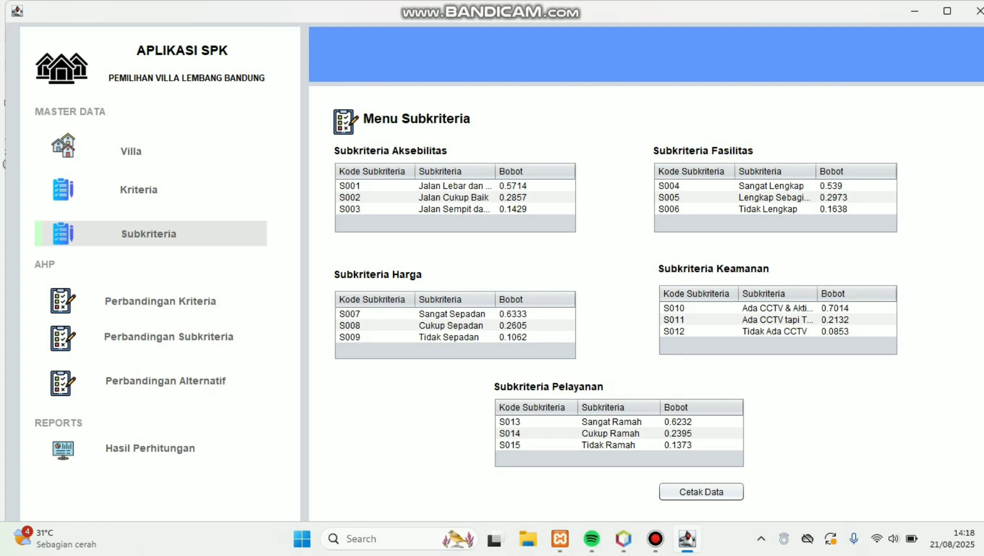
click(701, 491)
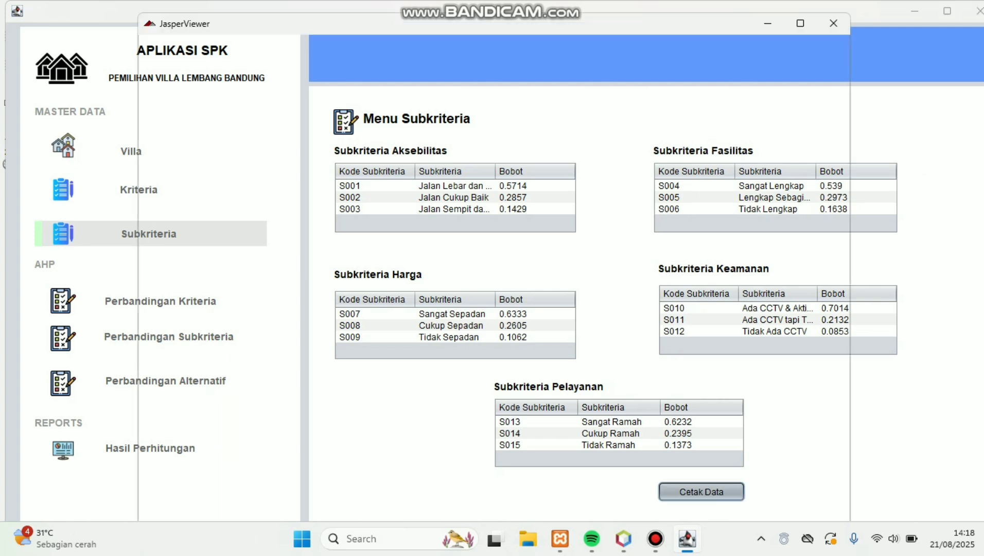
scroll(493, 285, down, 1)
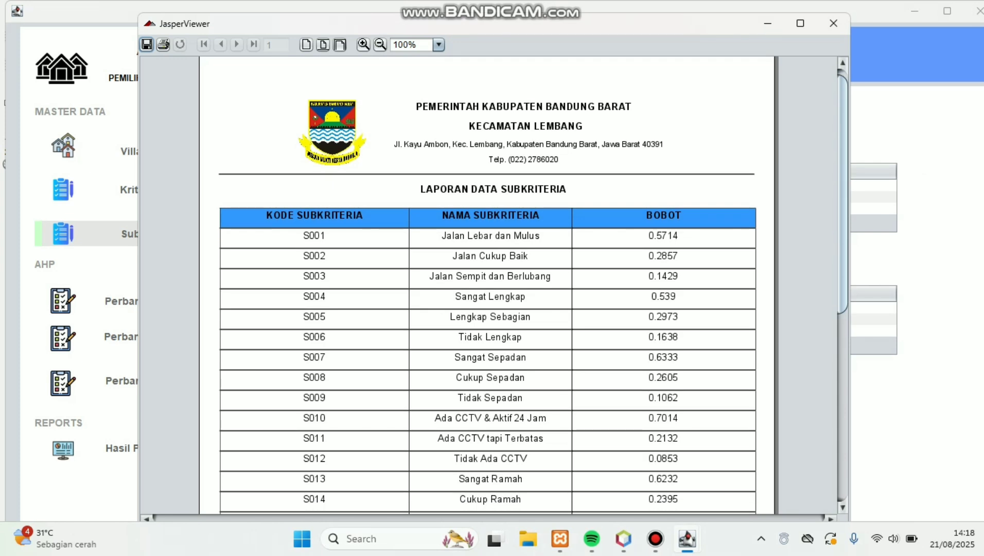
scroll(493, 285, down, 15)
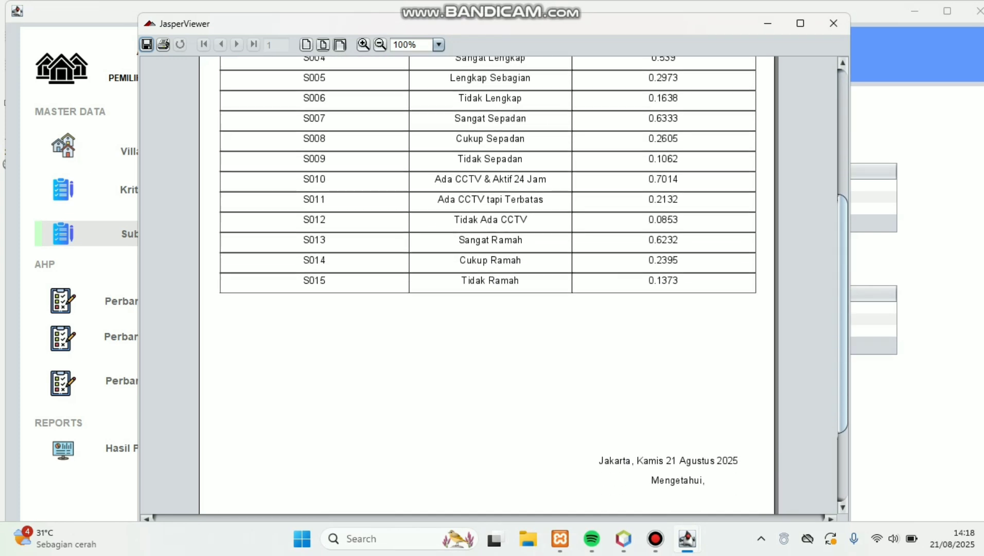
scroll(493, 285, down, 4)
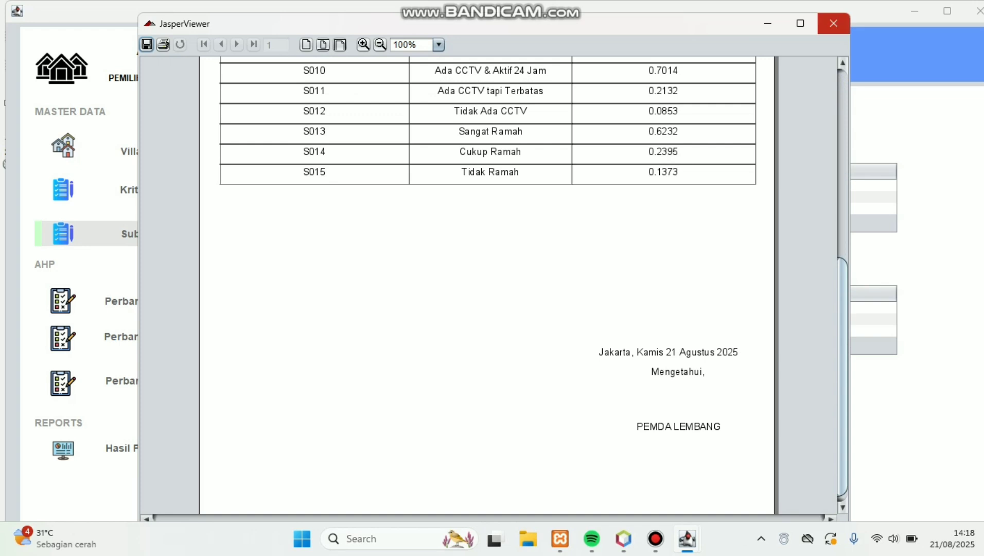
click(833, 23)
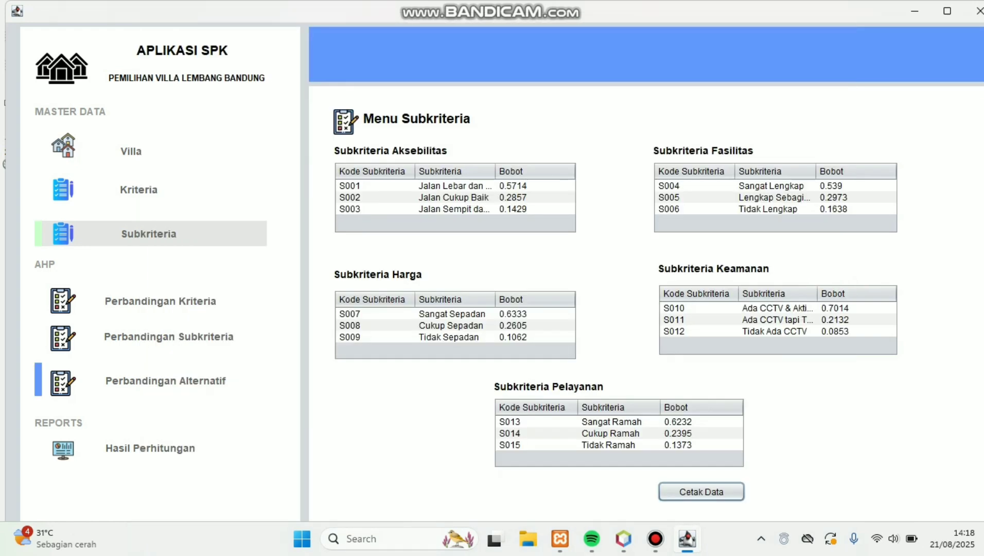
Step: On Perbandingan Alternatif, choose Pranato with Jalan Cukup Baik accessibility and Sangat Lengkap facilities
click(166, 380)
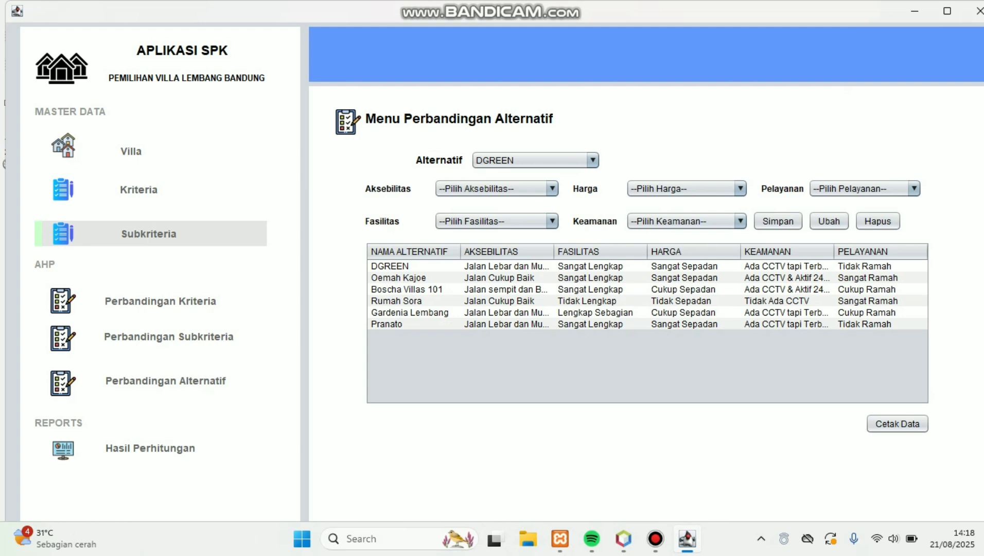
click(592, 160)
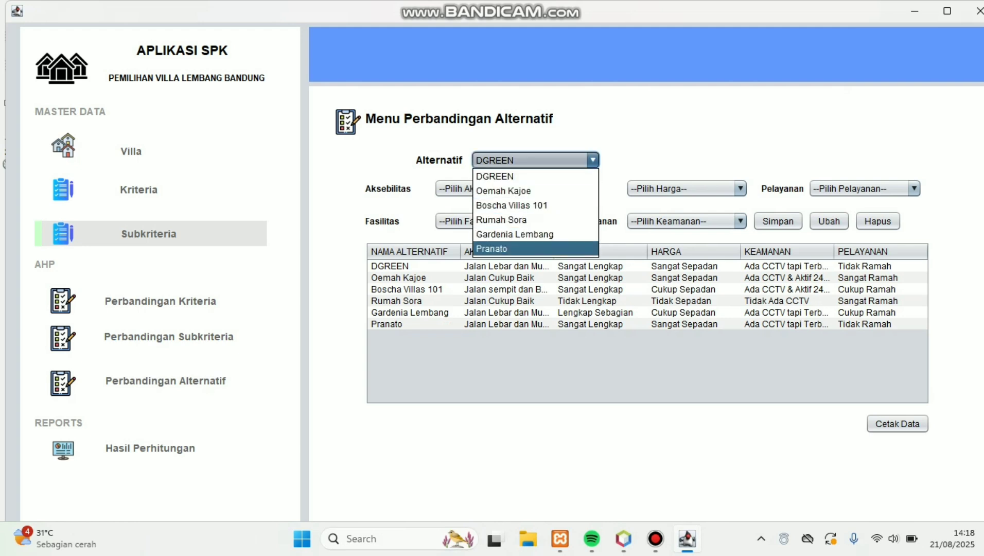
click(491, 248)
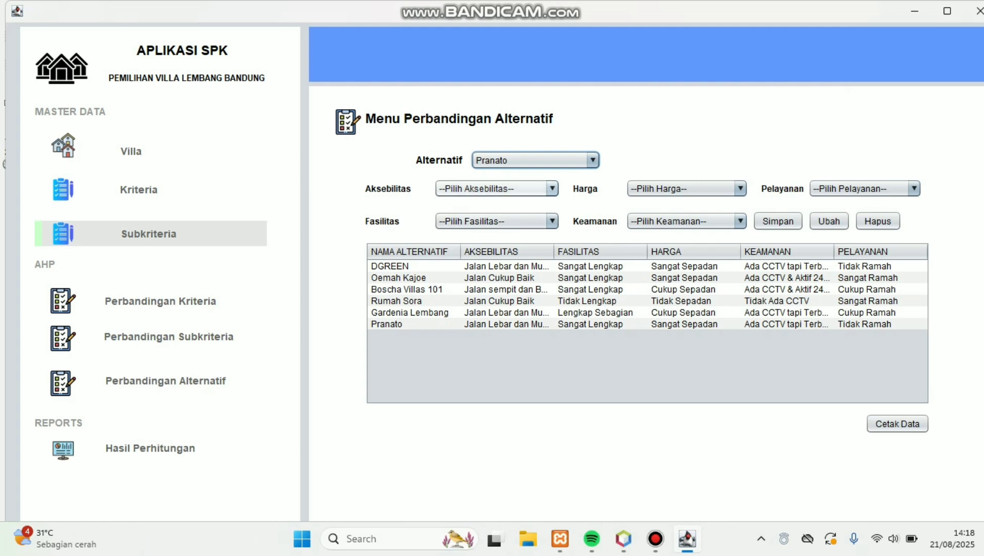
click(551, 189)
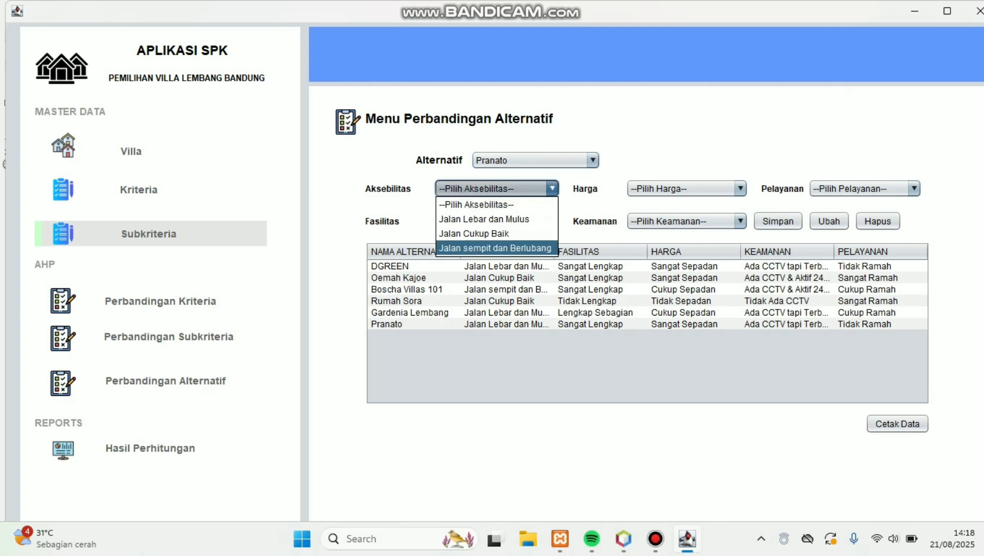
click(474, 233)
click(552, 221)
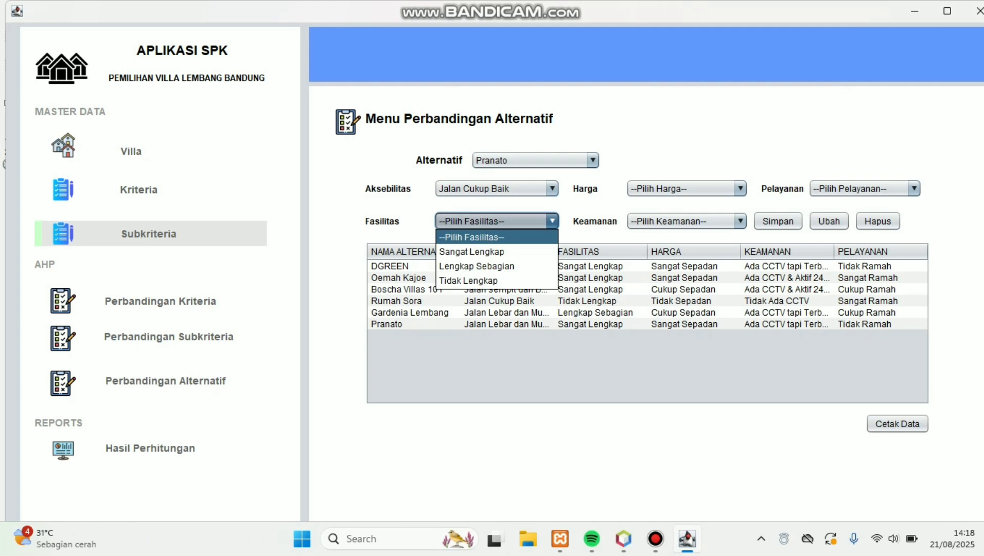
click(472, 250)
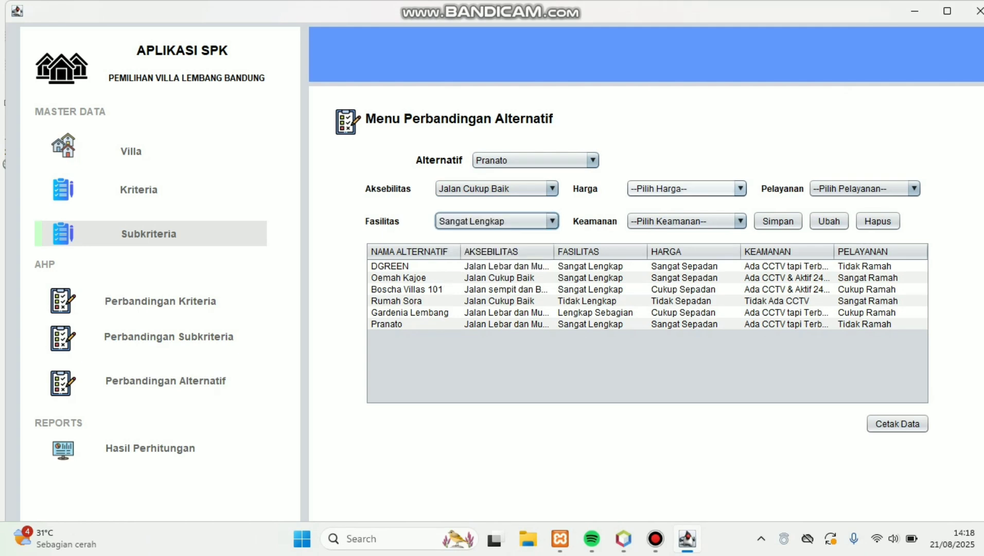
Step: Set price Cukup Sepadan, security Ada CCTV tapi Terbatas, service Cukup Ramah, and save the entry
click(740, 188)
click(663, 234)
click(740, 221)
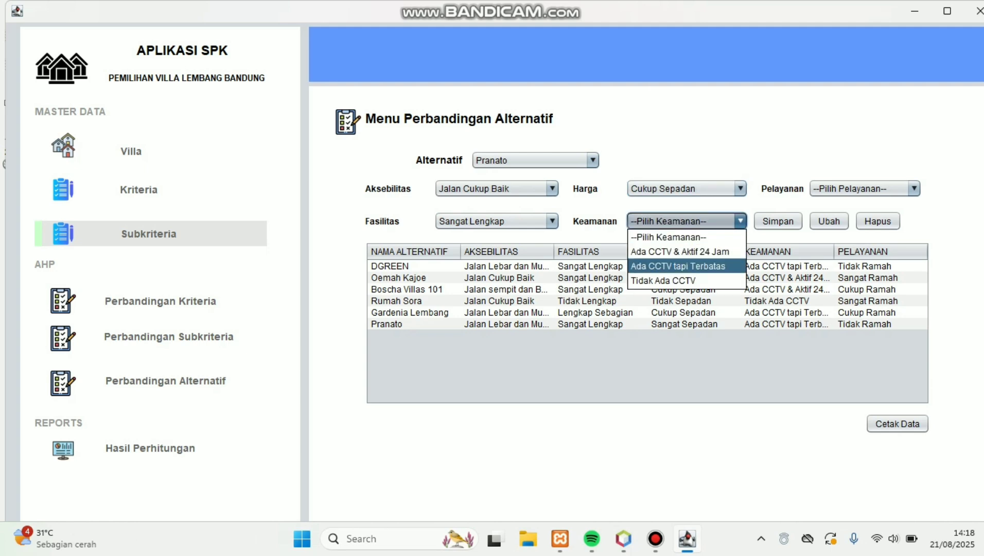
click(678, 265)
click(914, 189)
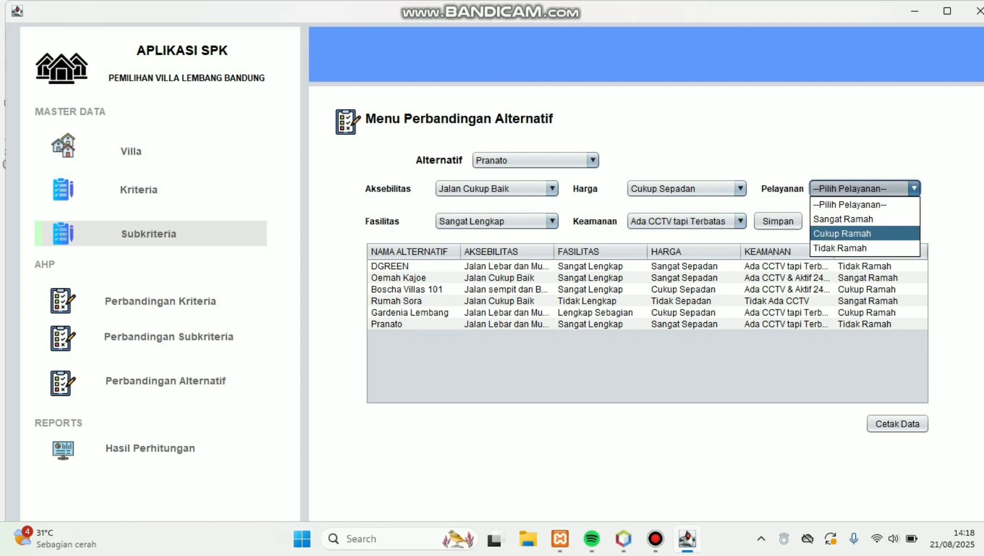
click(842, 234)
click(777, 221)
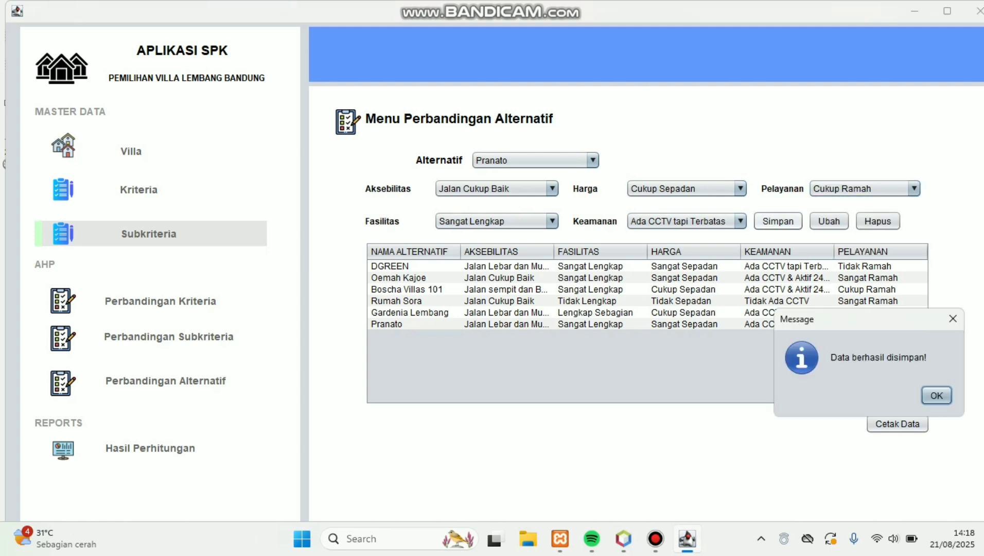
key(Return)
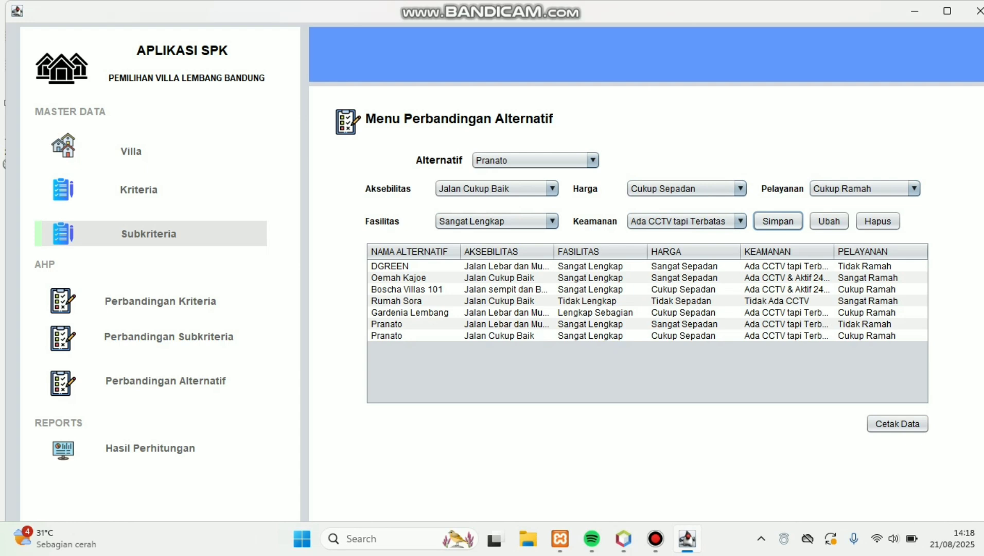
Step: Change the new Pranato entry's service rating to Sangat Ramah and apply the update
click(787, 336)
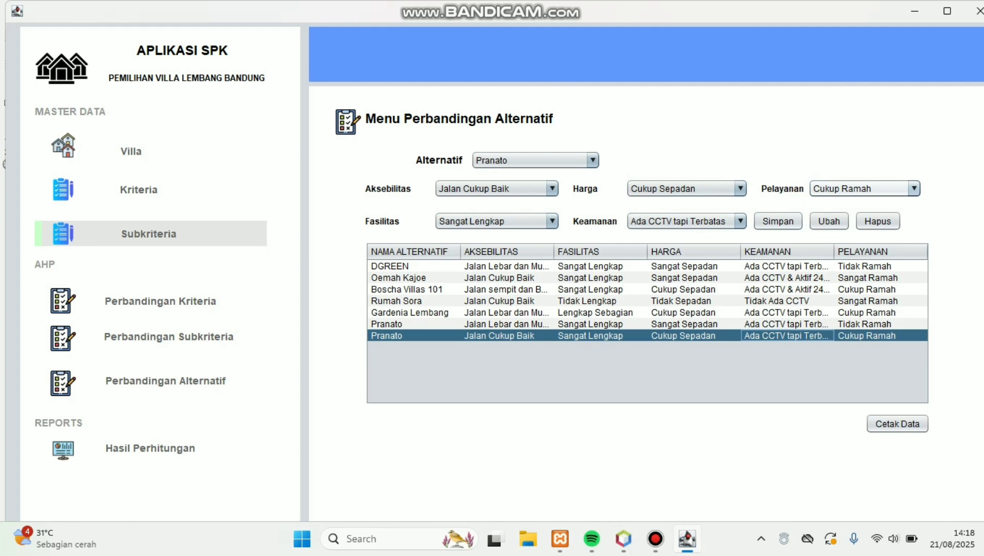
click(914, 188)
click(844, 220)
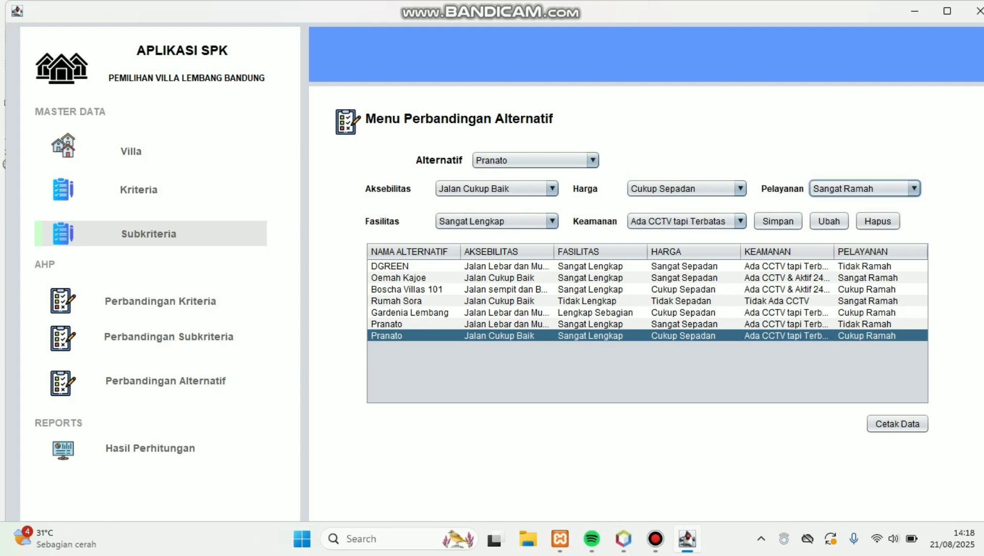
click(829, 221)
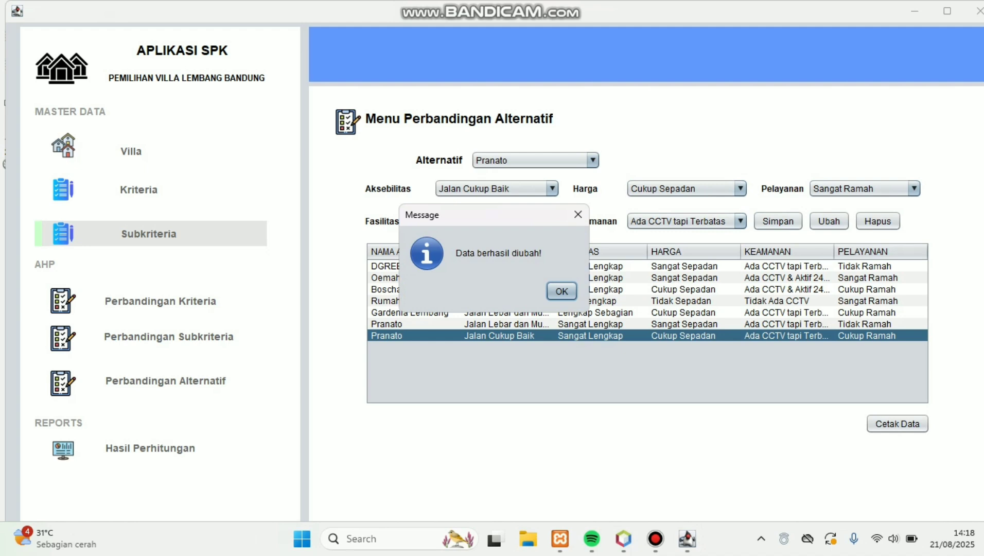
key(Return)
Step: Delete the Pranato entries from the alternative comparison table
click(693, 336)
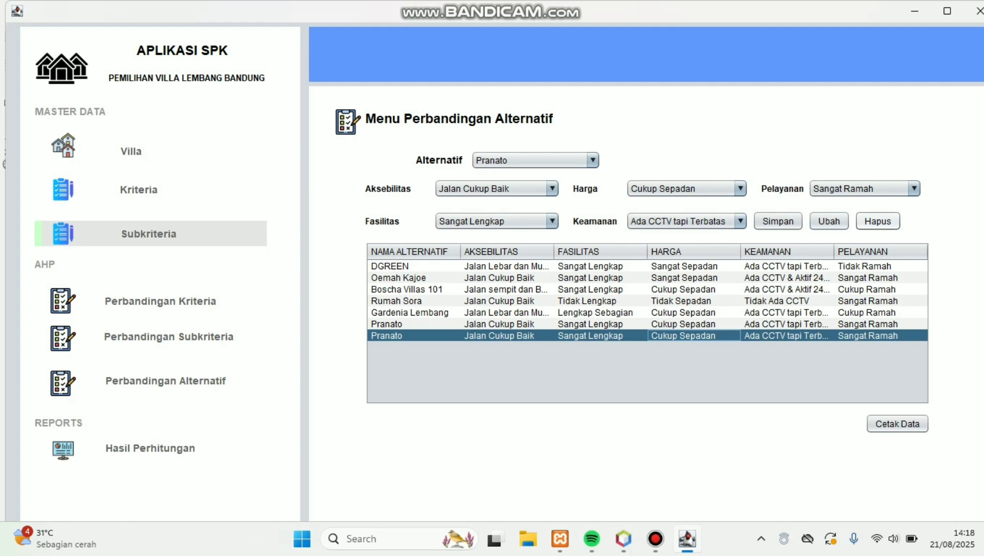
click(877, 221)
click(936, 395)
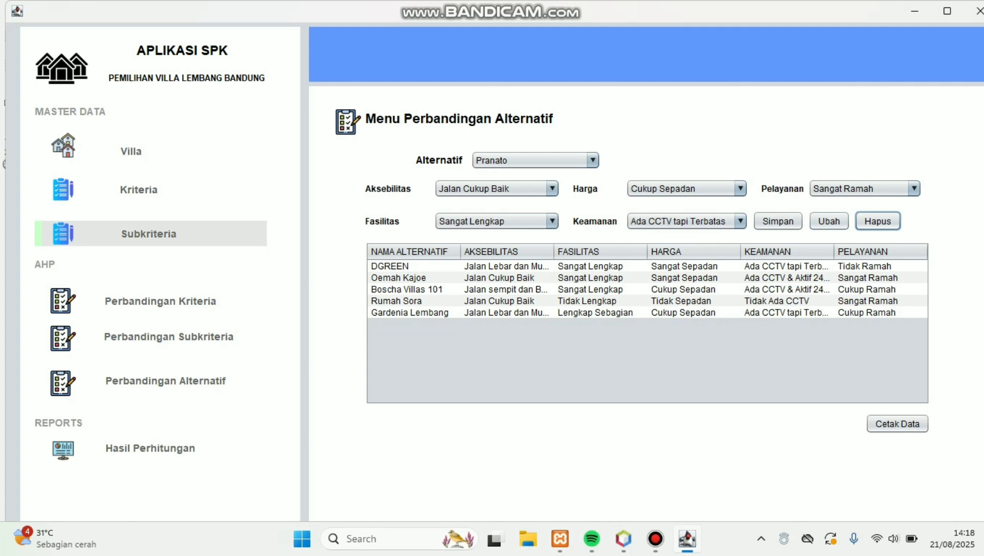
Step: Preview the alternative comparison data report, close it, and go to Hasil Perhitungan
click(897, 423)
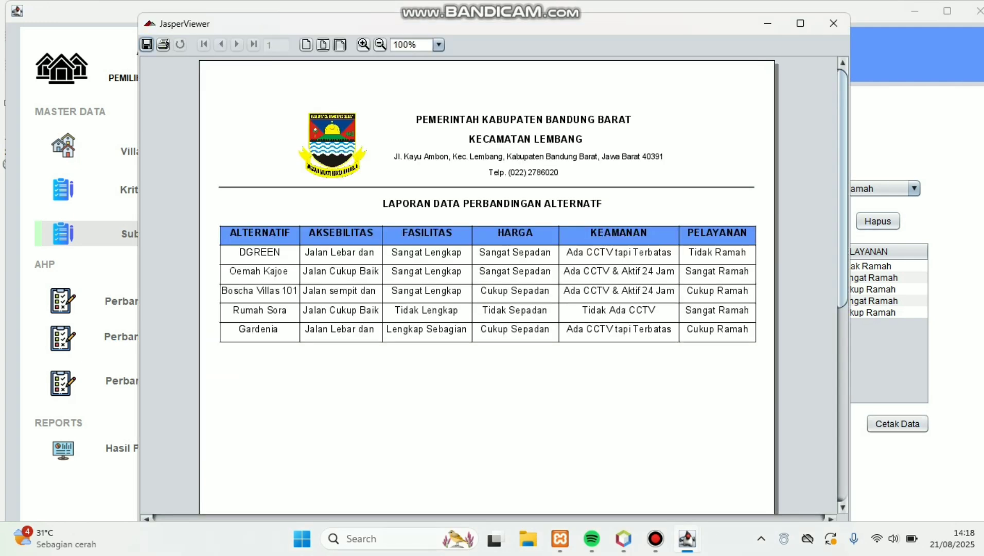
scroll(487, 283, down, 10)
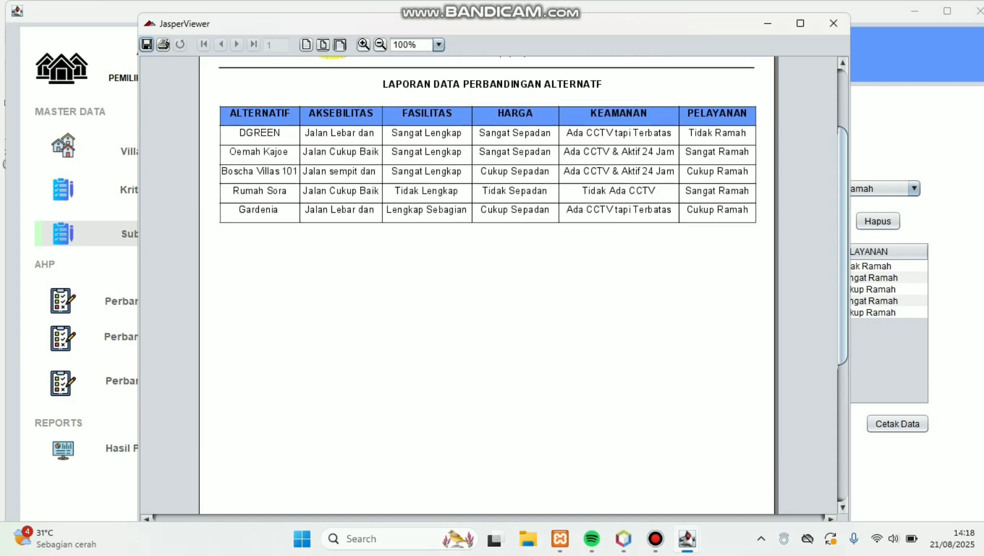
scroll(487, 283, up, 10)
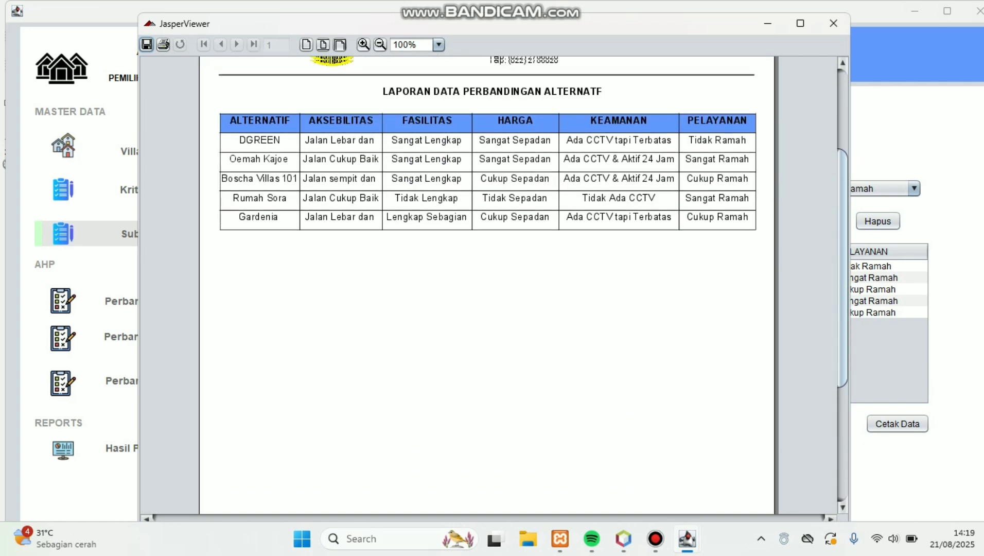
click(833, 23)
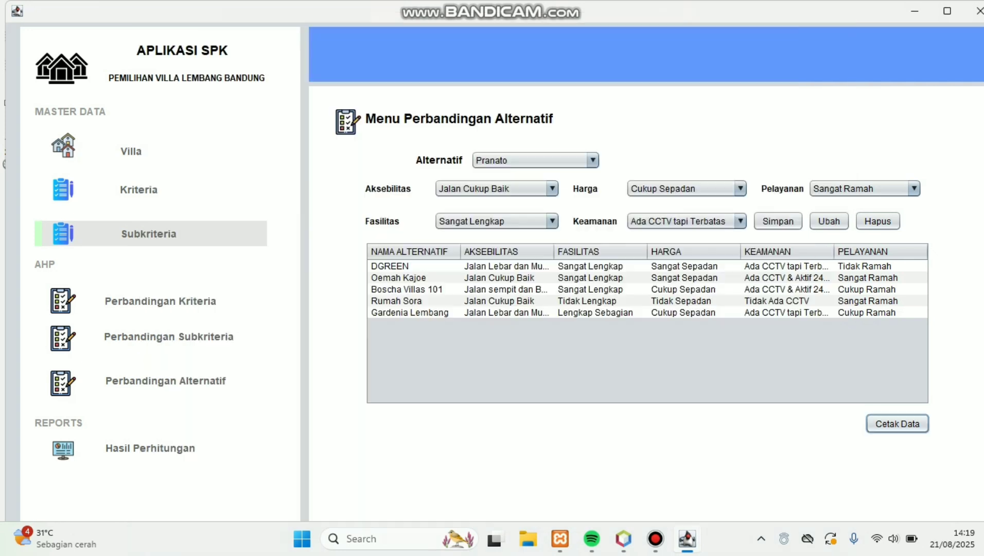
click(128, 450)
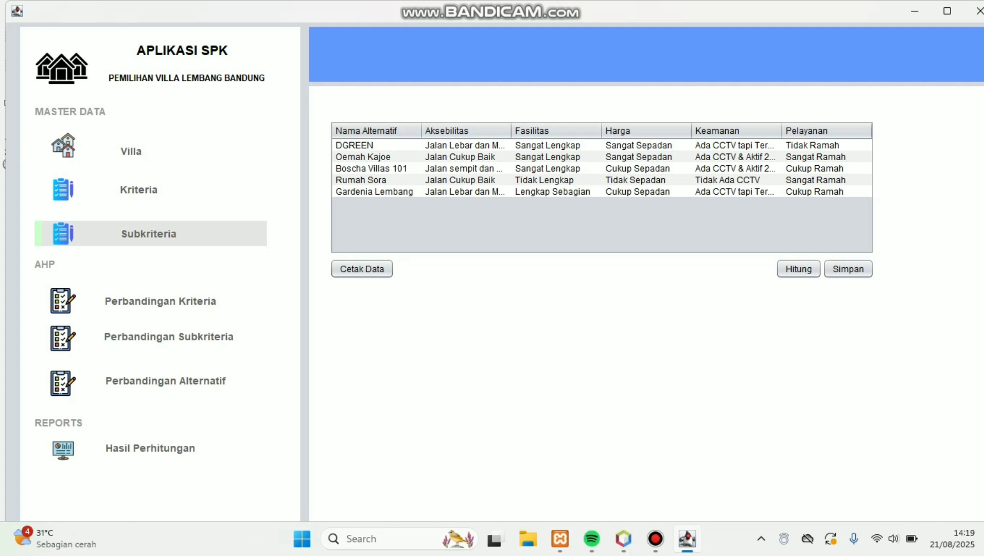
Step: Calculate and save final scores: DGREEN first at 0.5237, Rumah Sora fifth at 0.2186
click(798, 269)
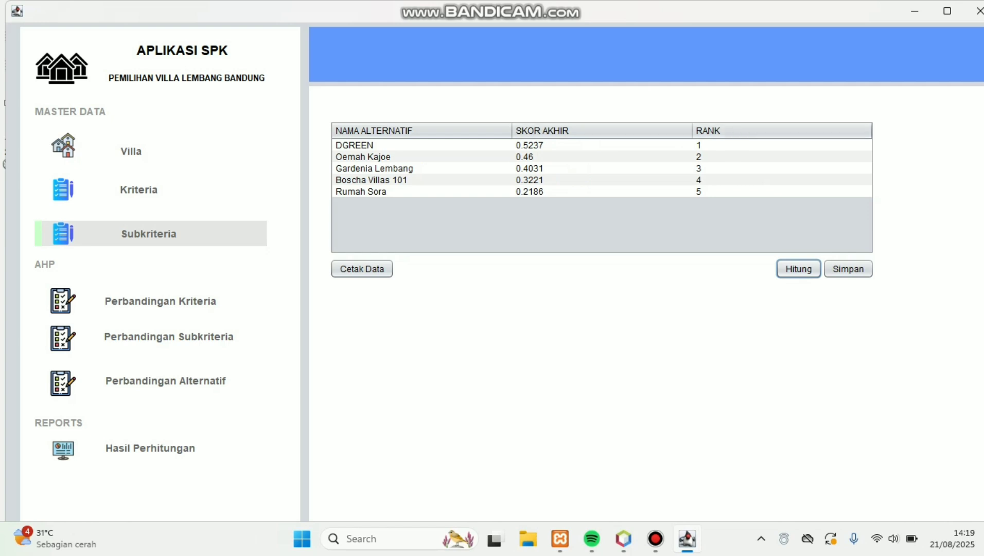
click(848, 269)
click(945, 395)
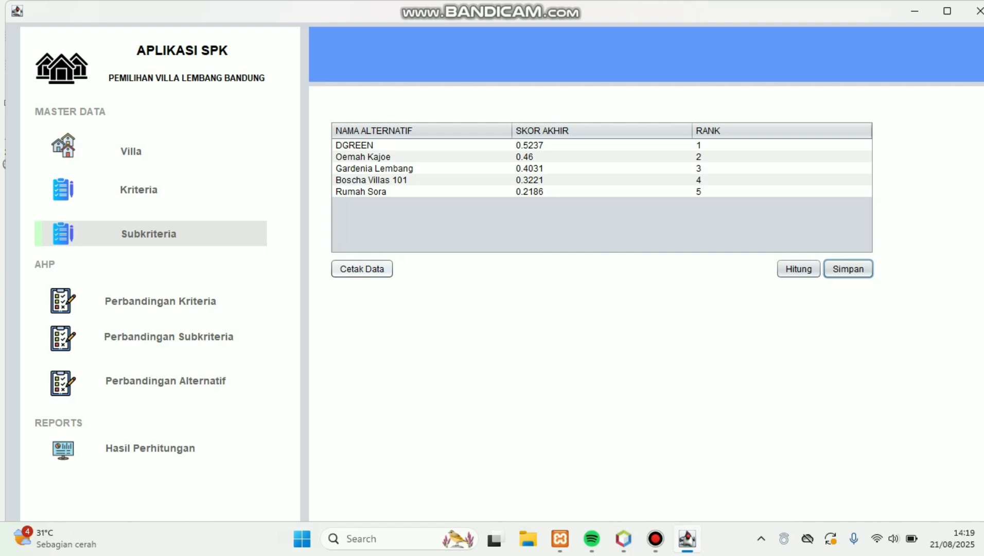
click(362, 269)
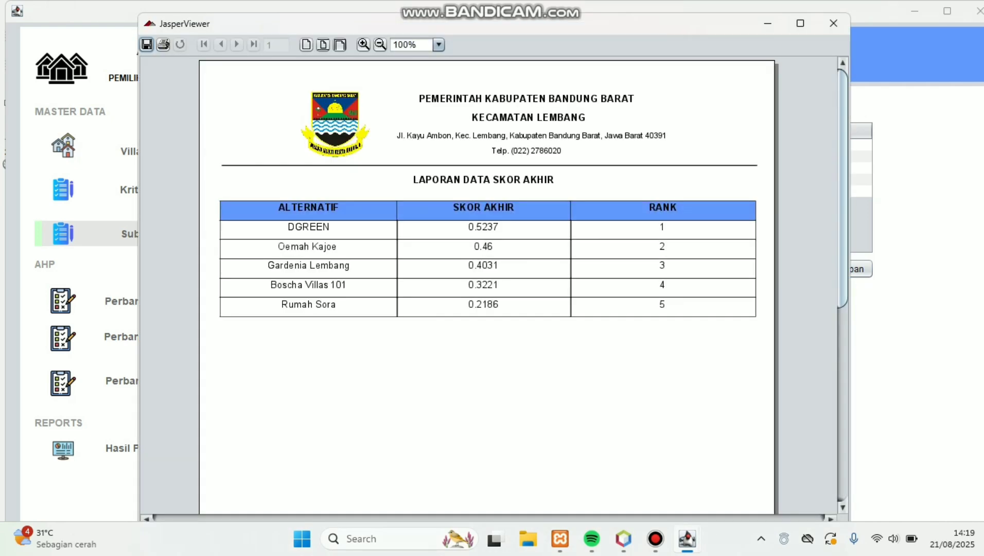
scroll(487, 283, down, 10)
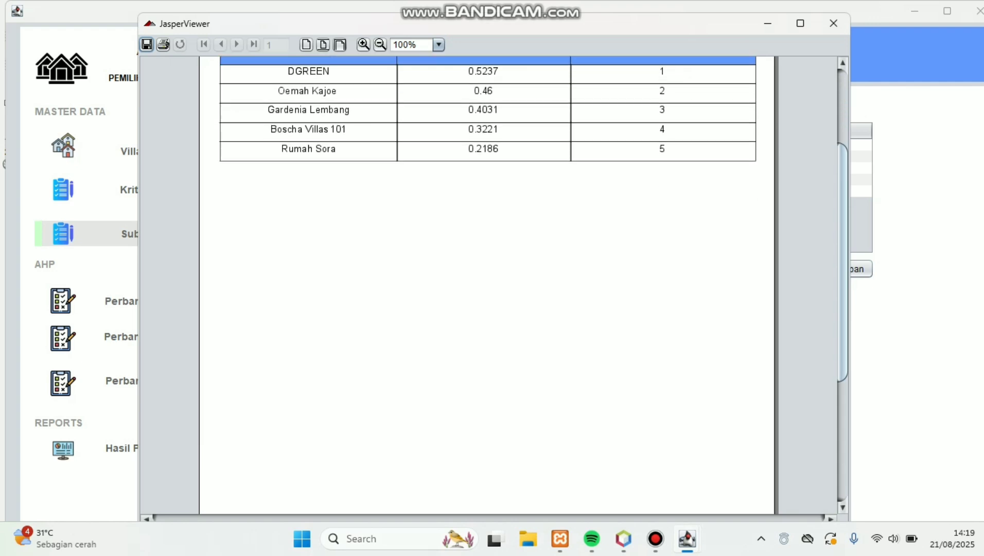
scroll(487, 283, up, 10)
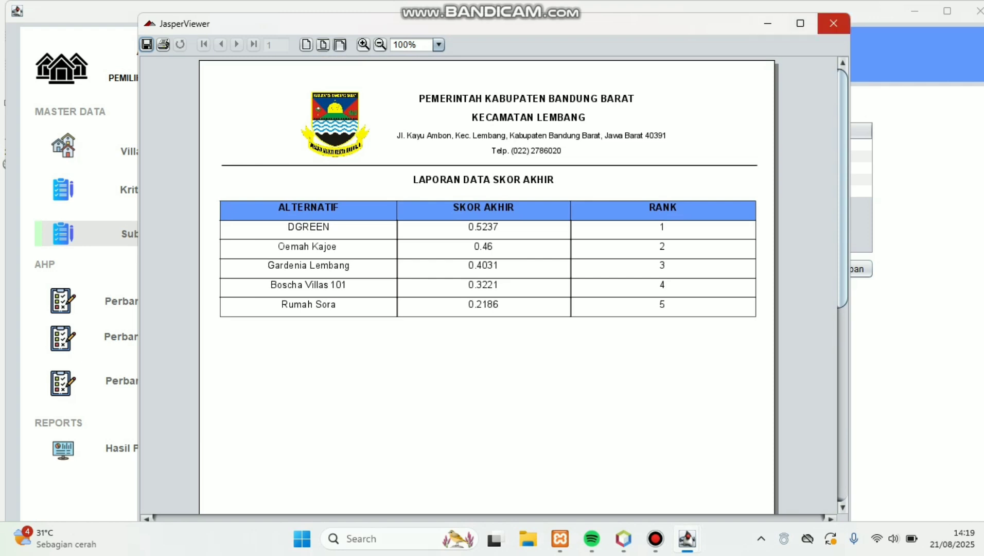
click(834, 23)
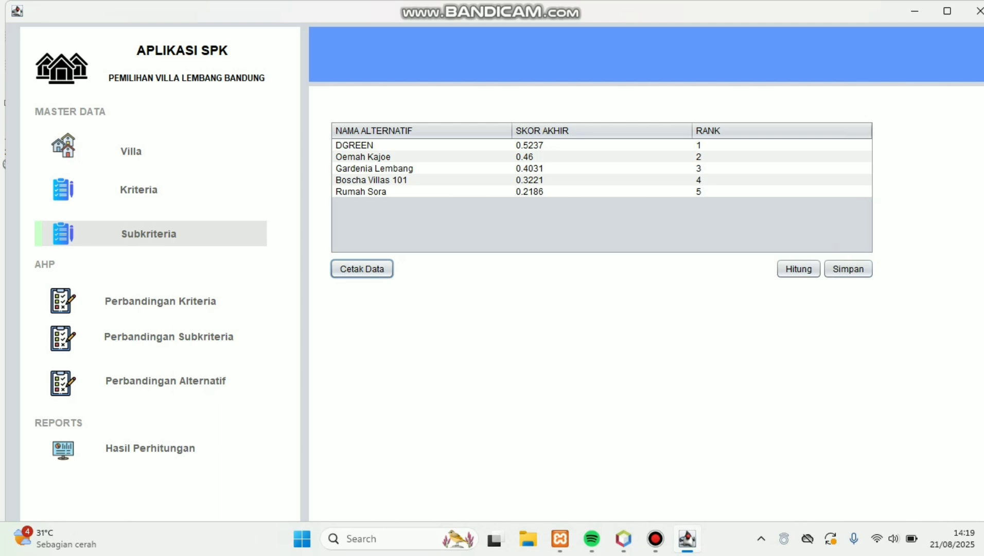